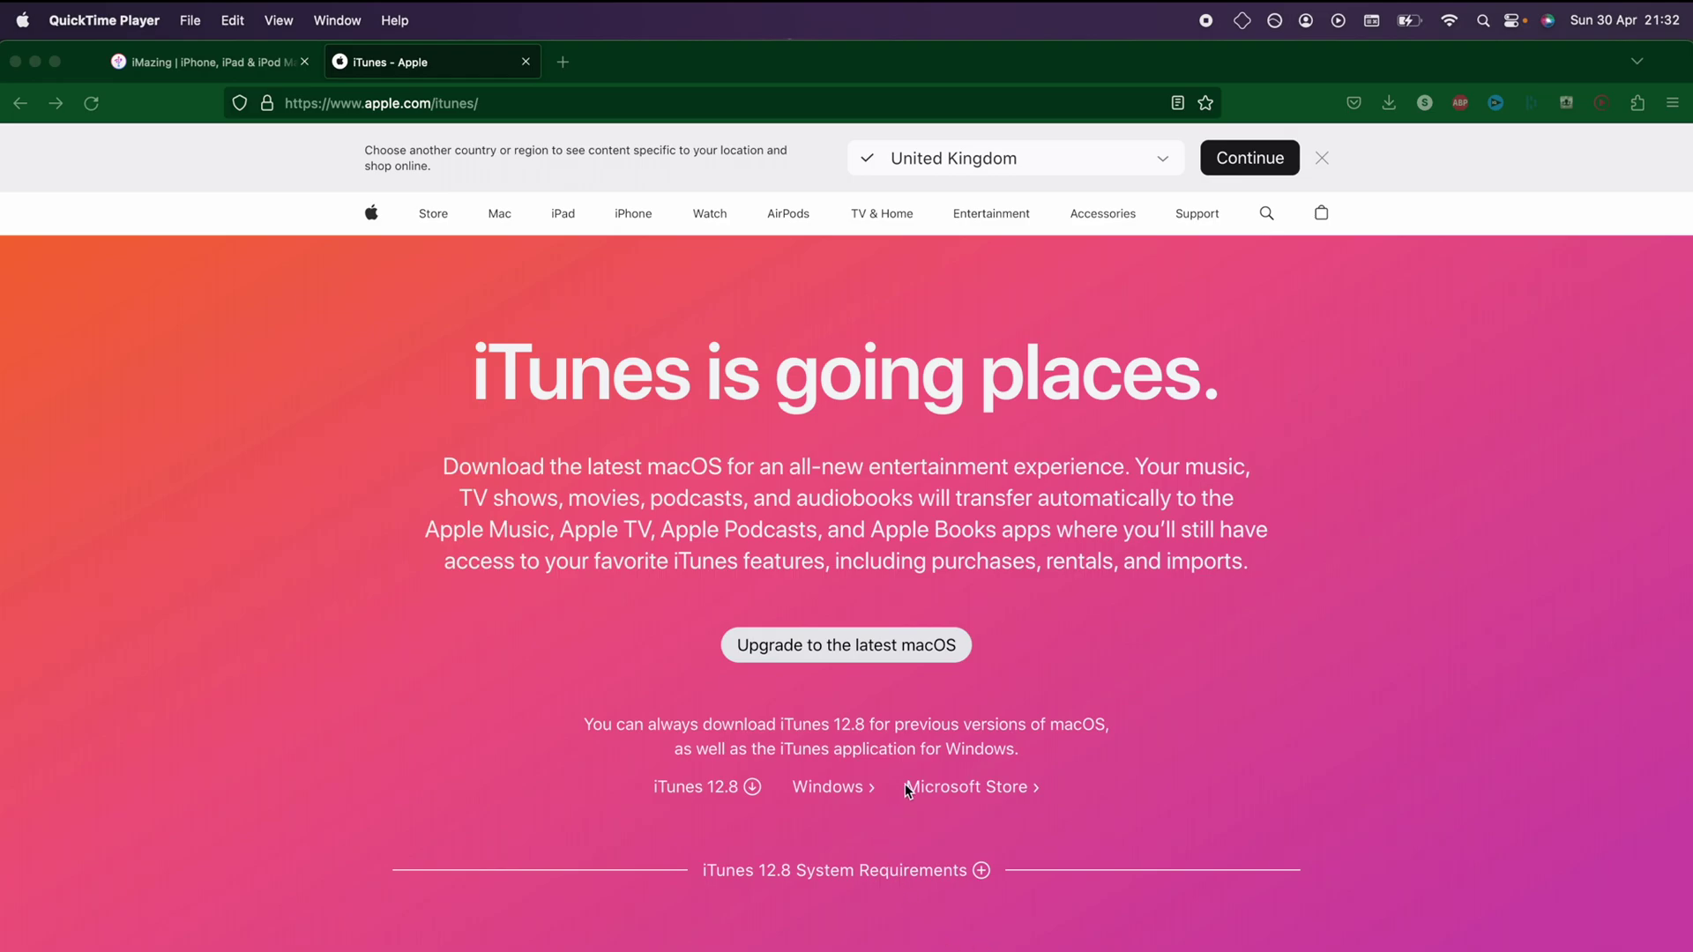
Download the 64-bit iTunes for Windows installer from Apple's page, then return to the iMazing tab
click(494, 108)
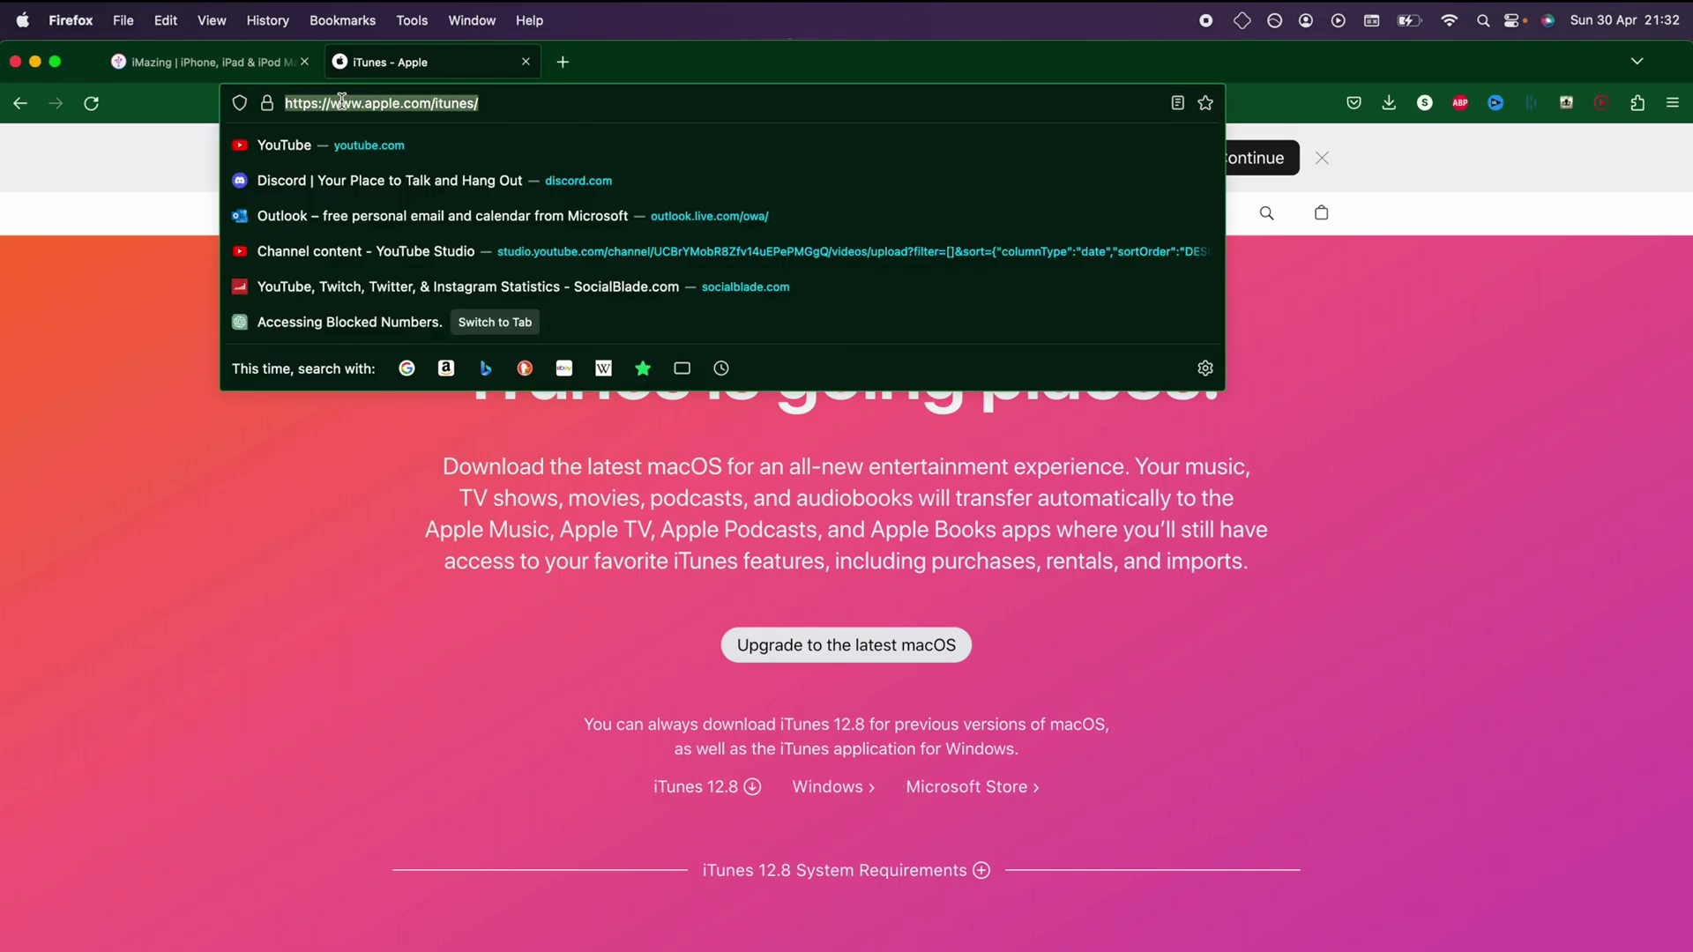
click(926, 781)
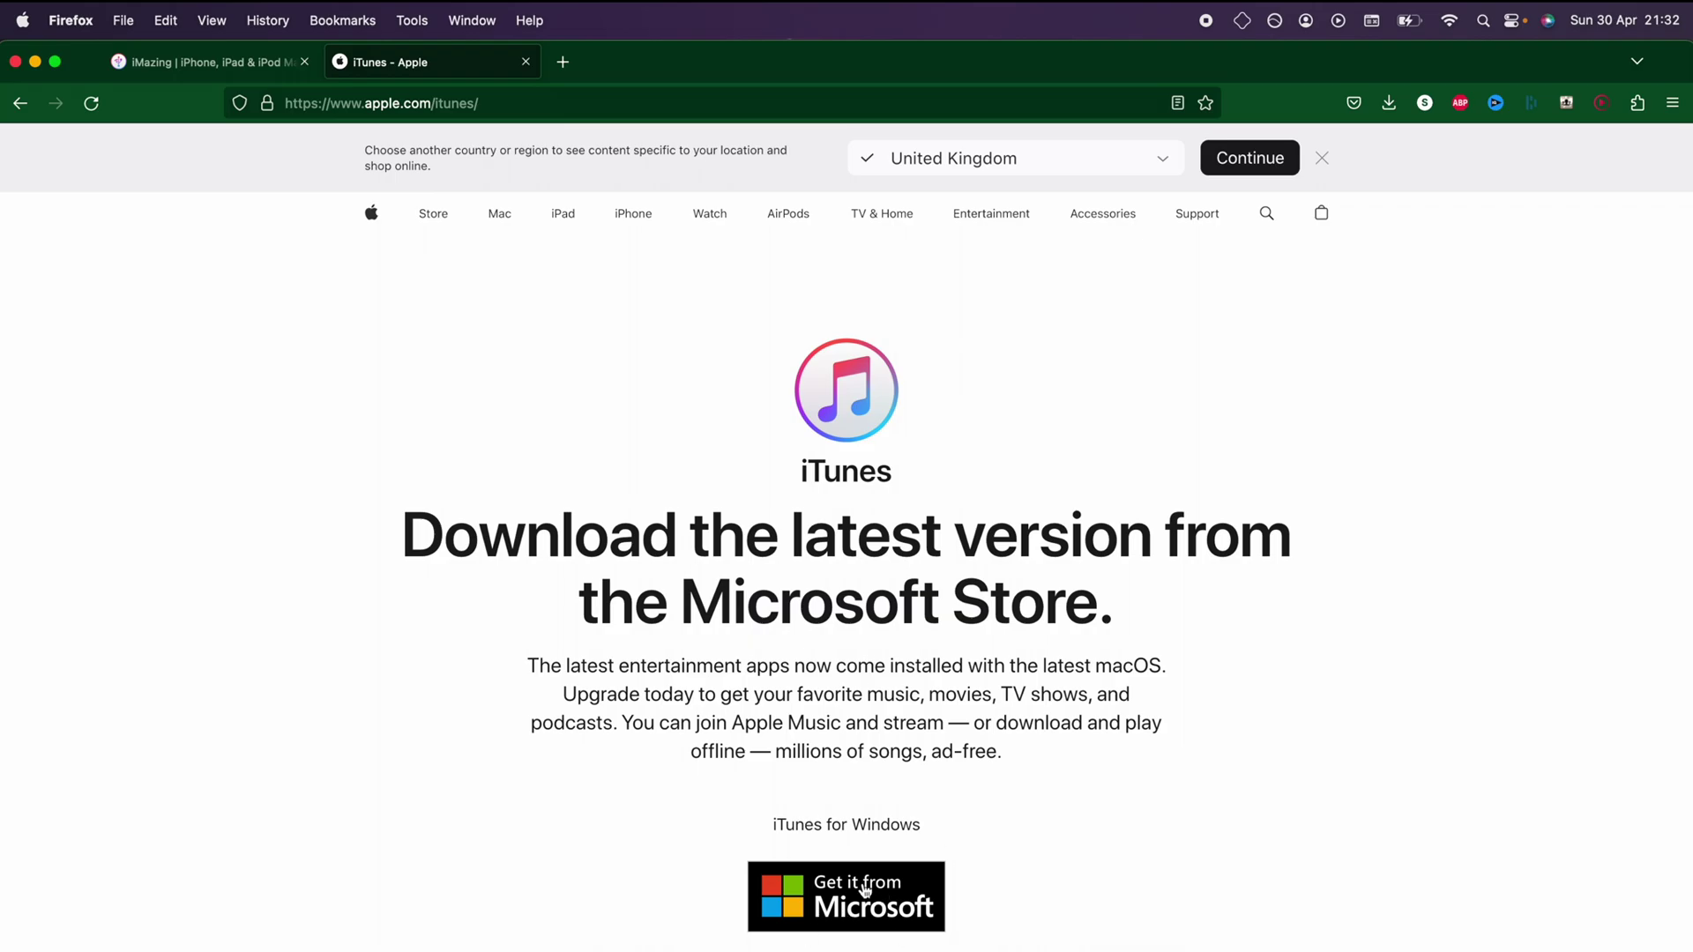
scroll(864, 891, down, 10)
scroll(543, 865, up, 5)
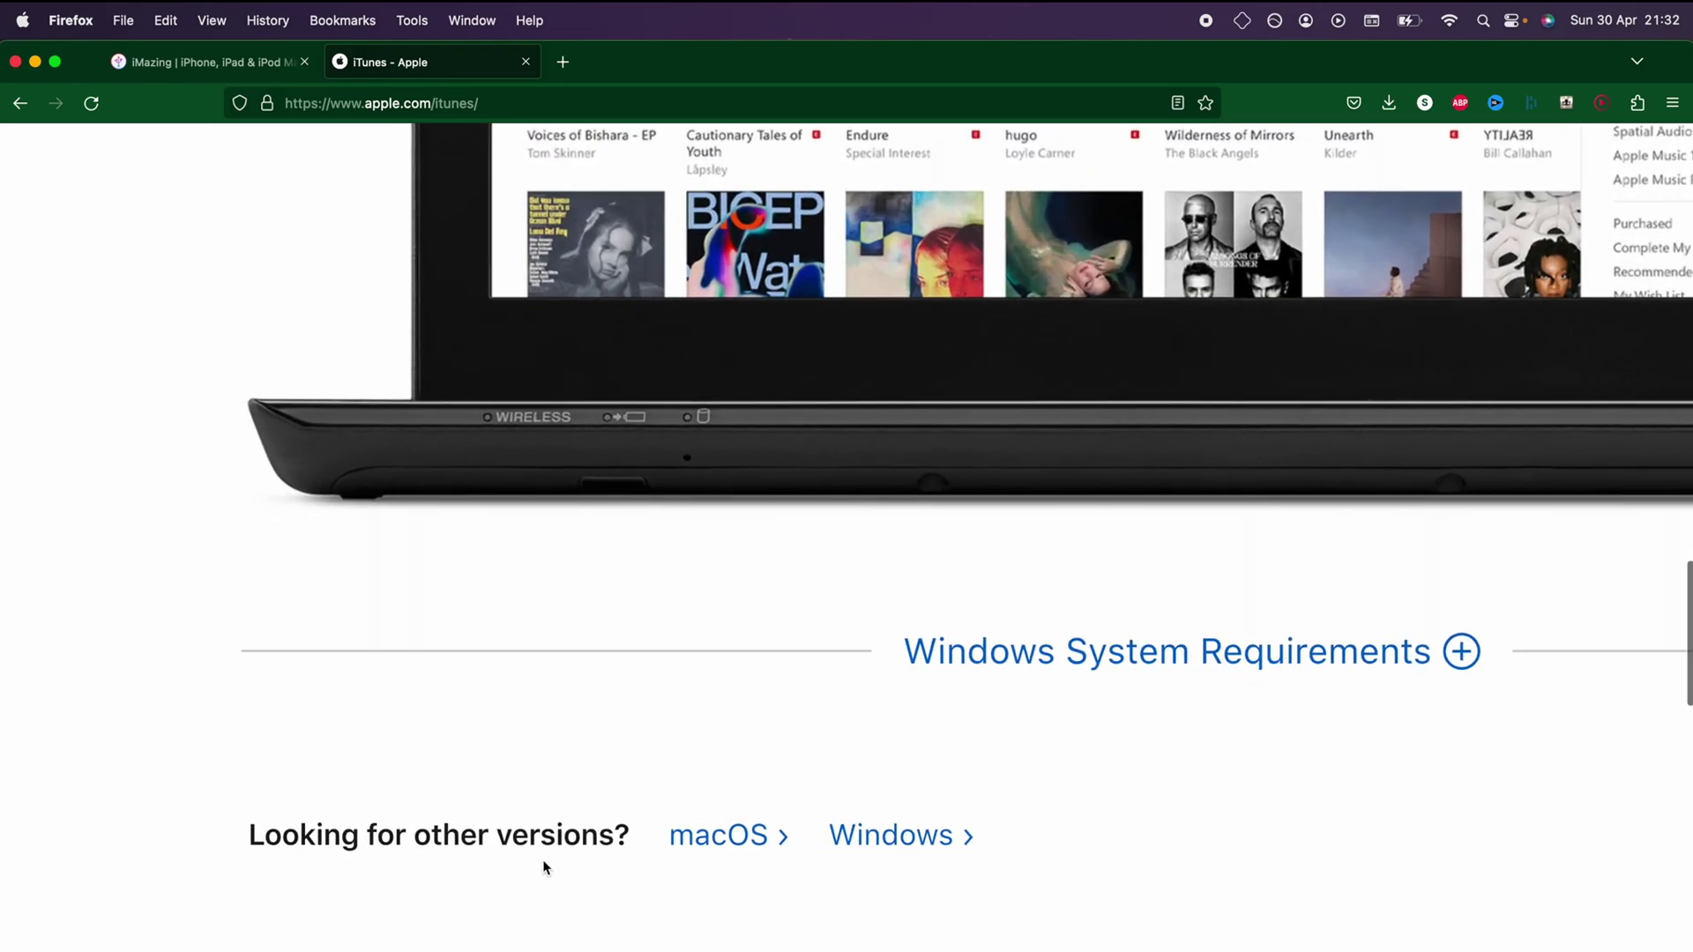
click(862, 840)
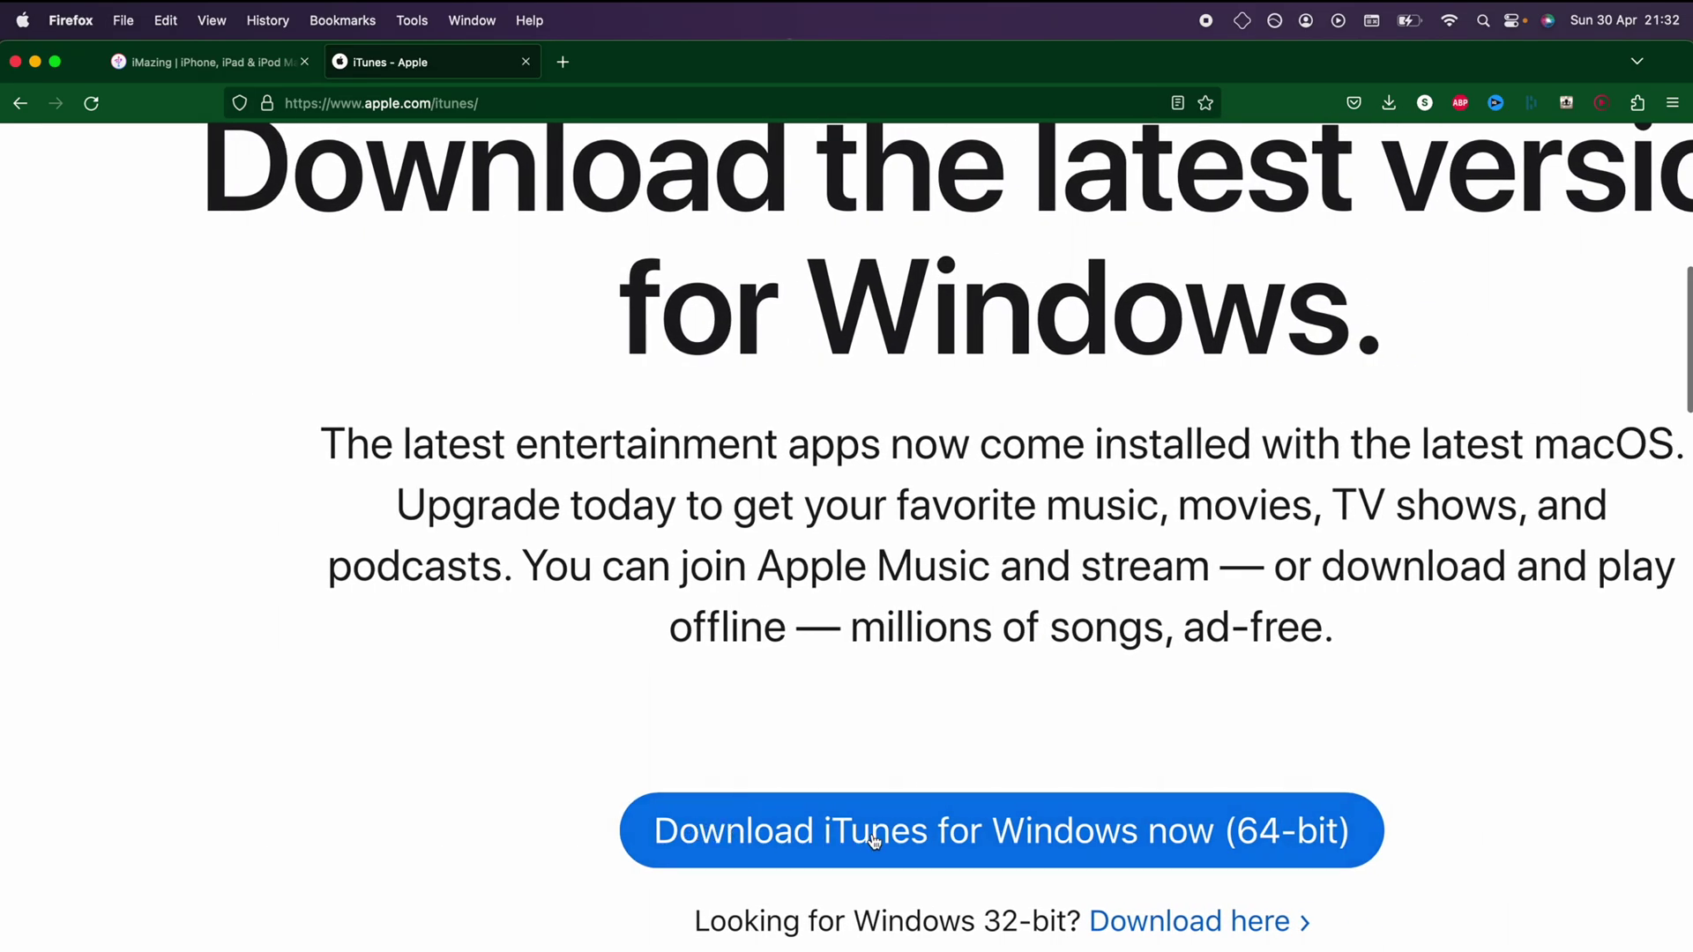
scroll(1147, 839, right, 1)
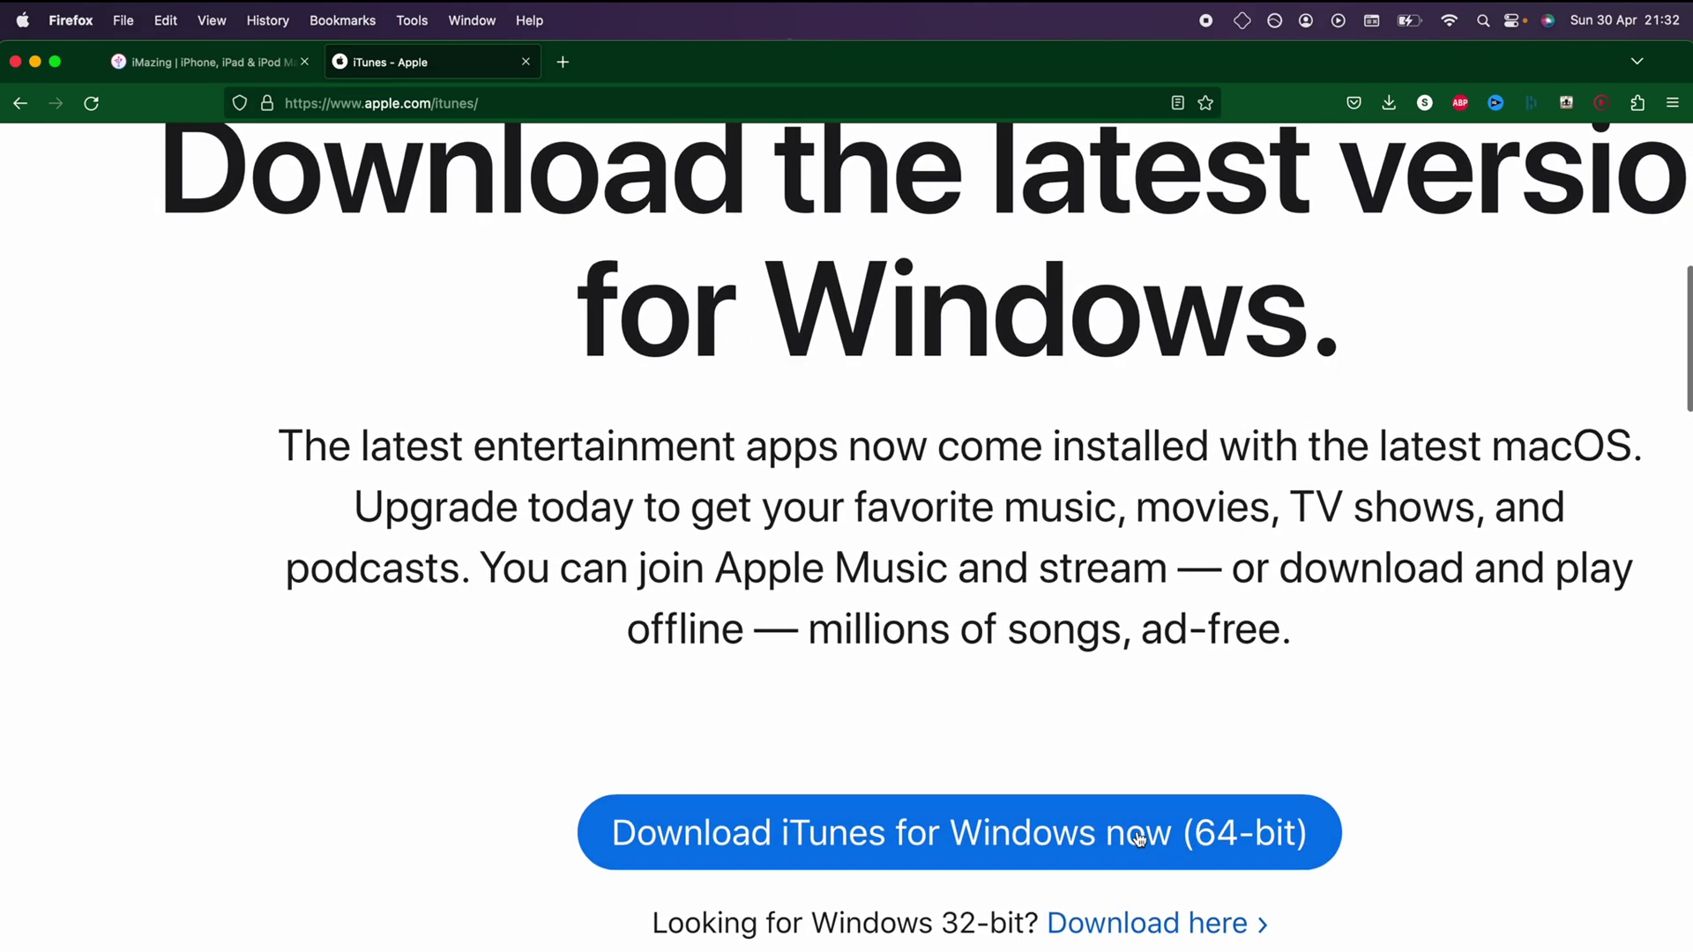
click(1138, 838)
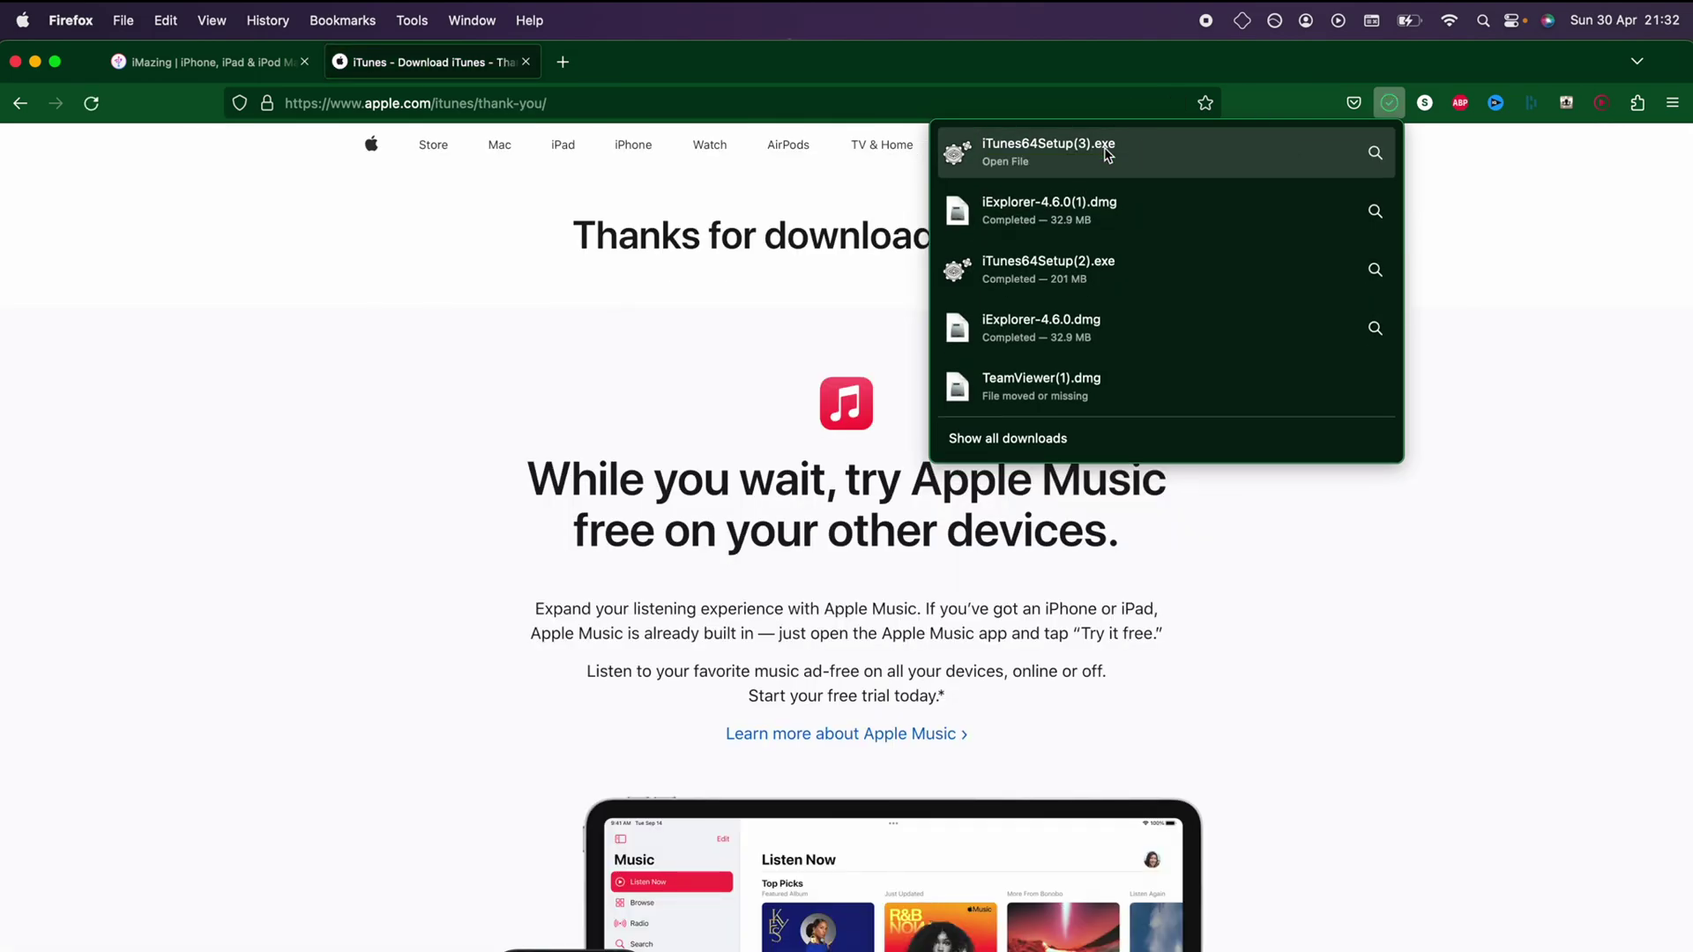
click(233, 62)
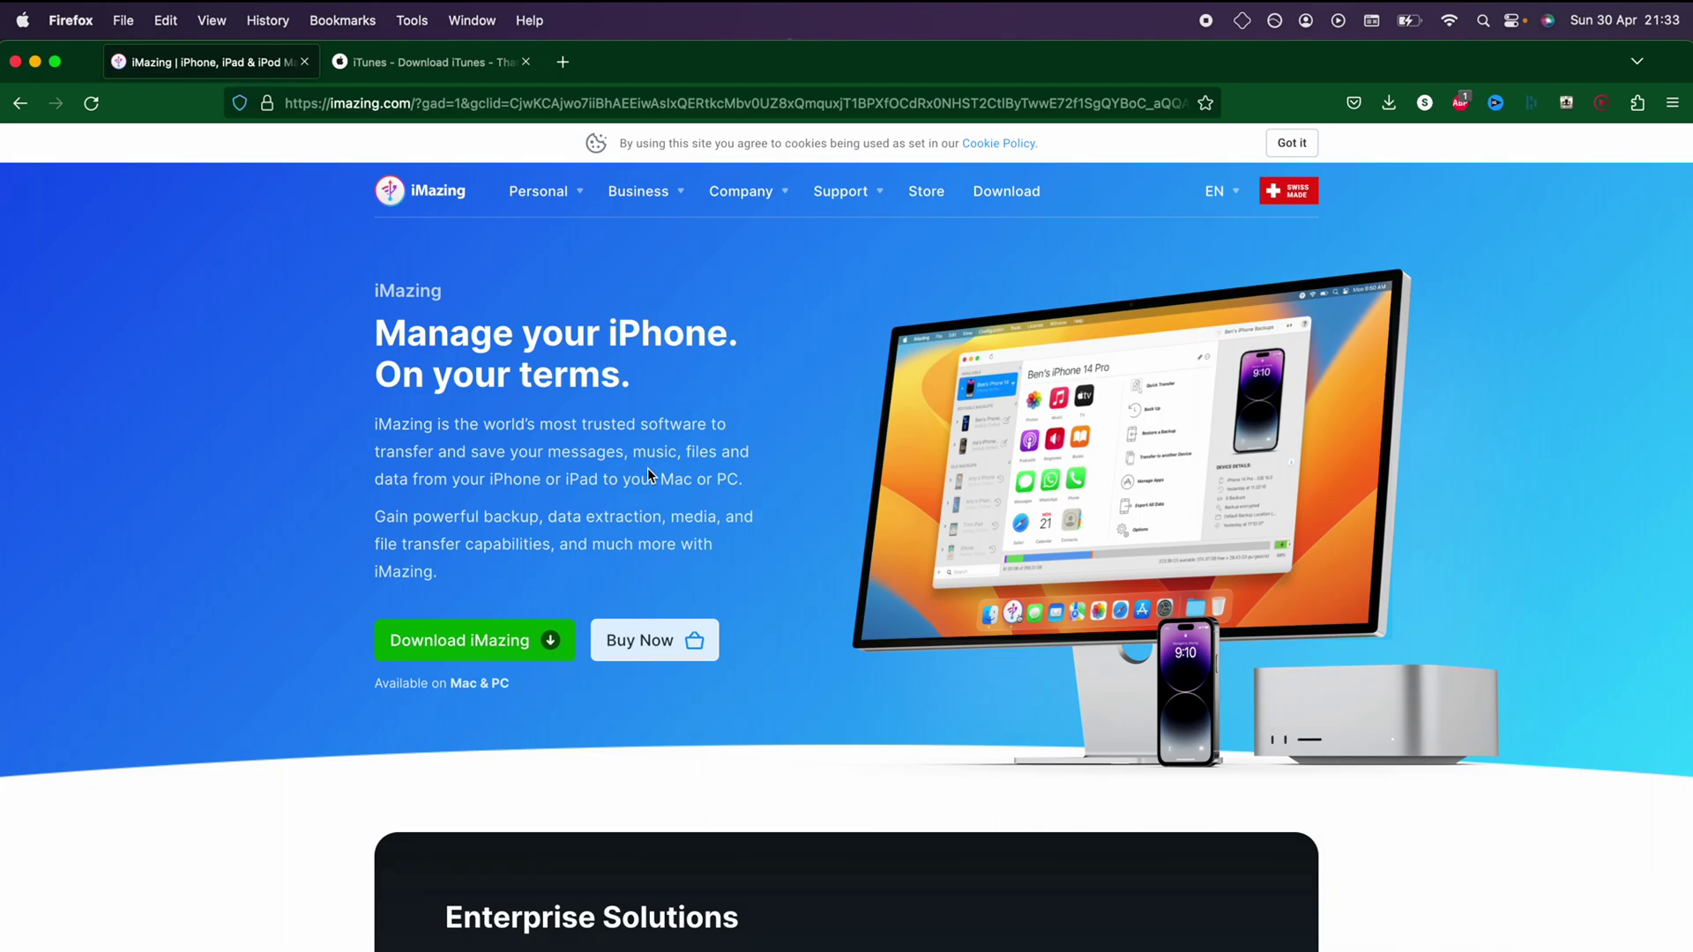
Download iMazing2forMac.dmg from the imazing.com homepage
click(510, 641)
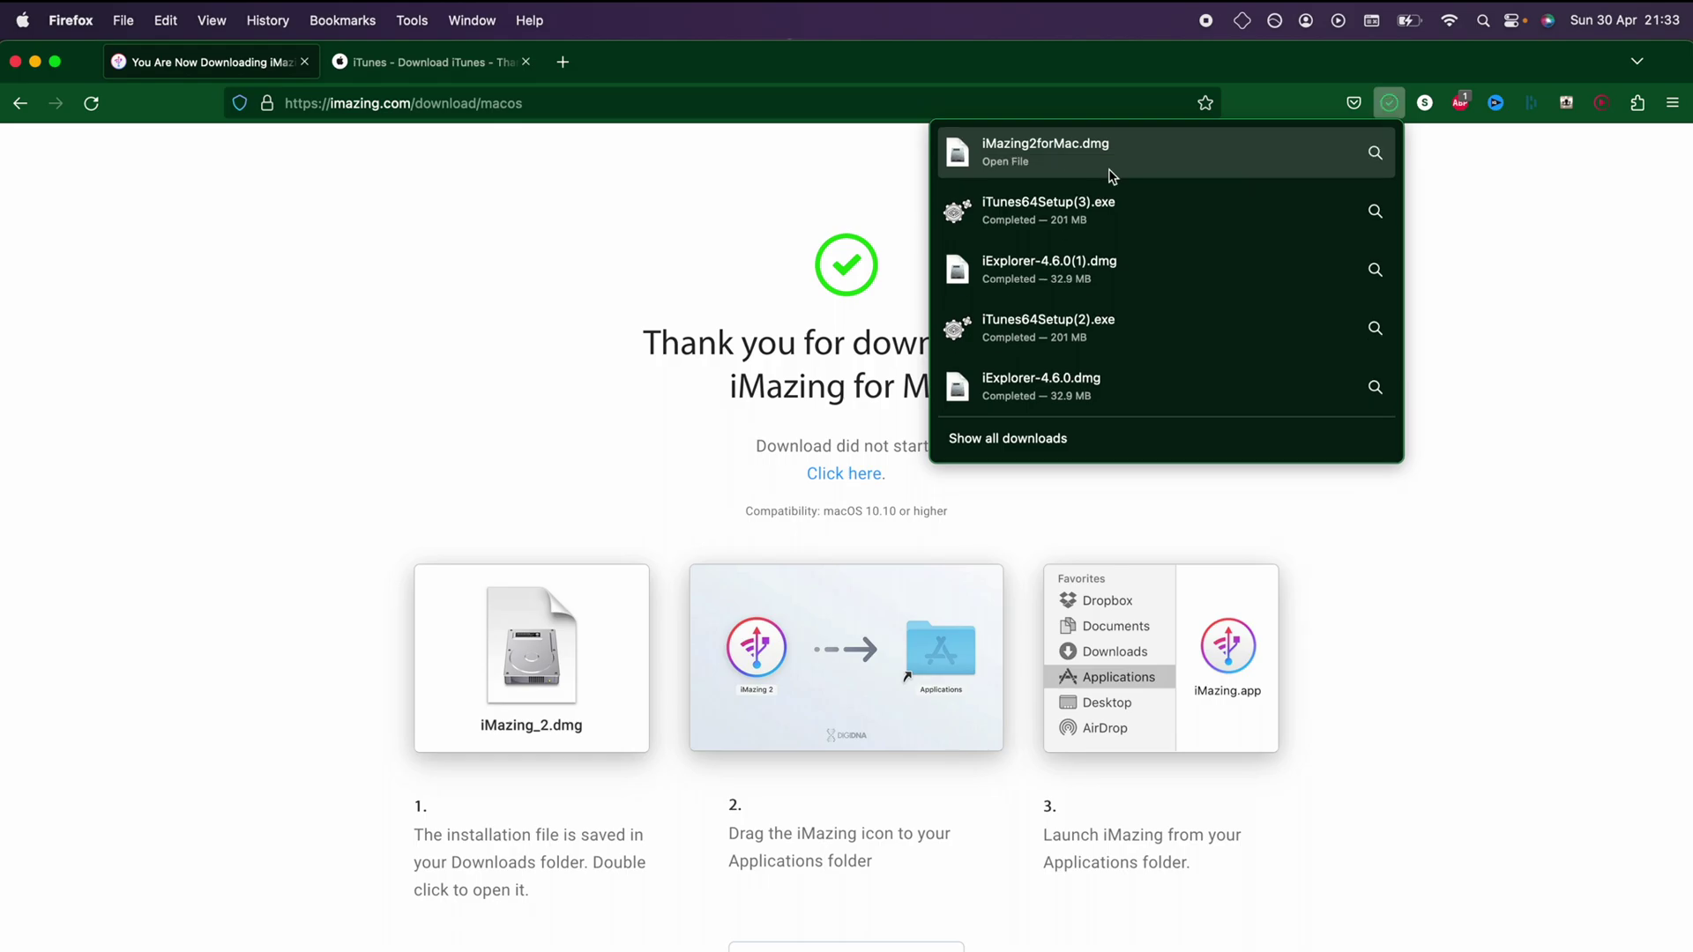
Open the iMazing disk image, accept the licence, and copy iMazing into Applications, replacing the older copy
click(1109, 172)
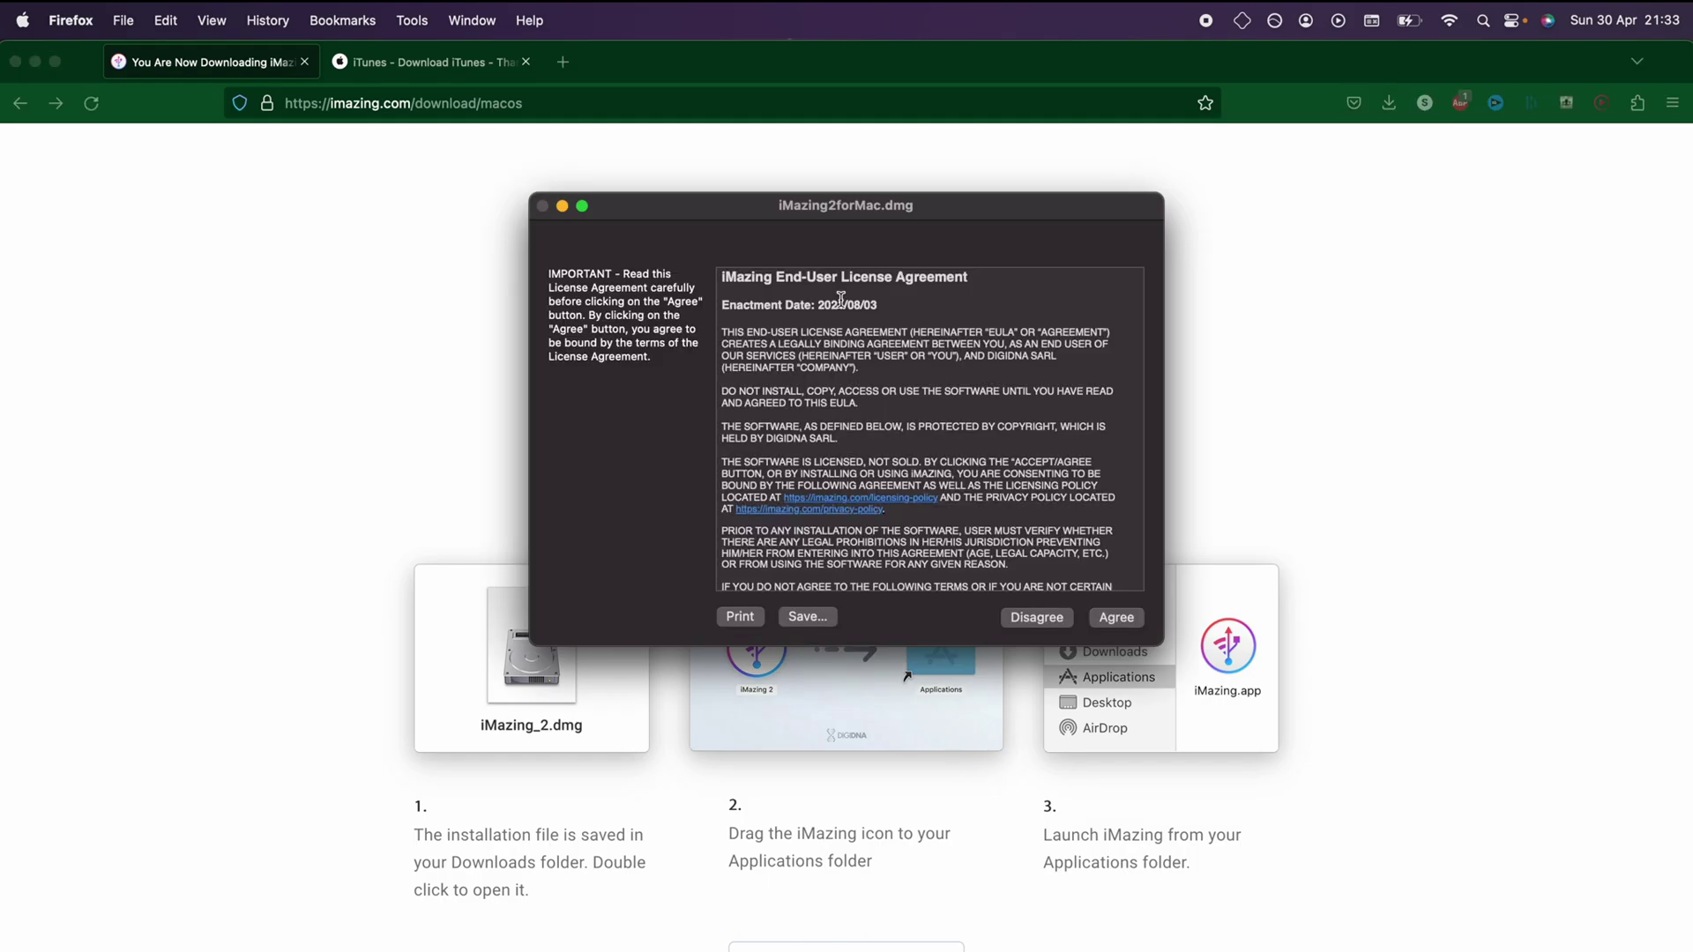
click(1110, 619)
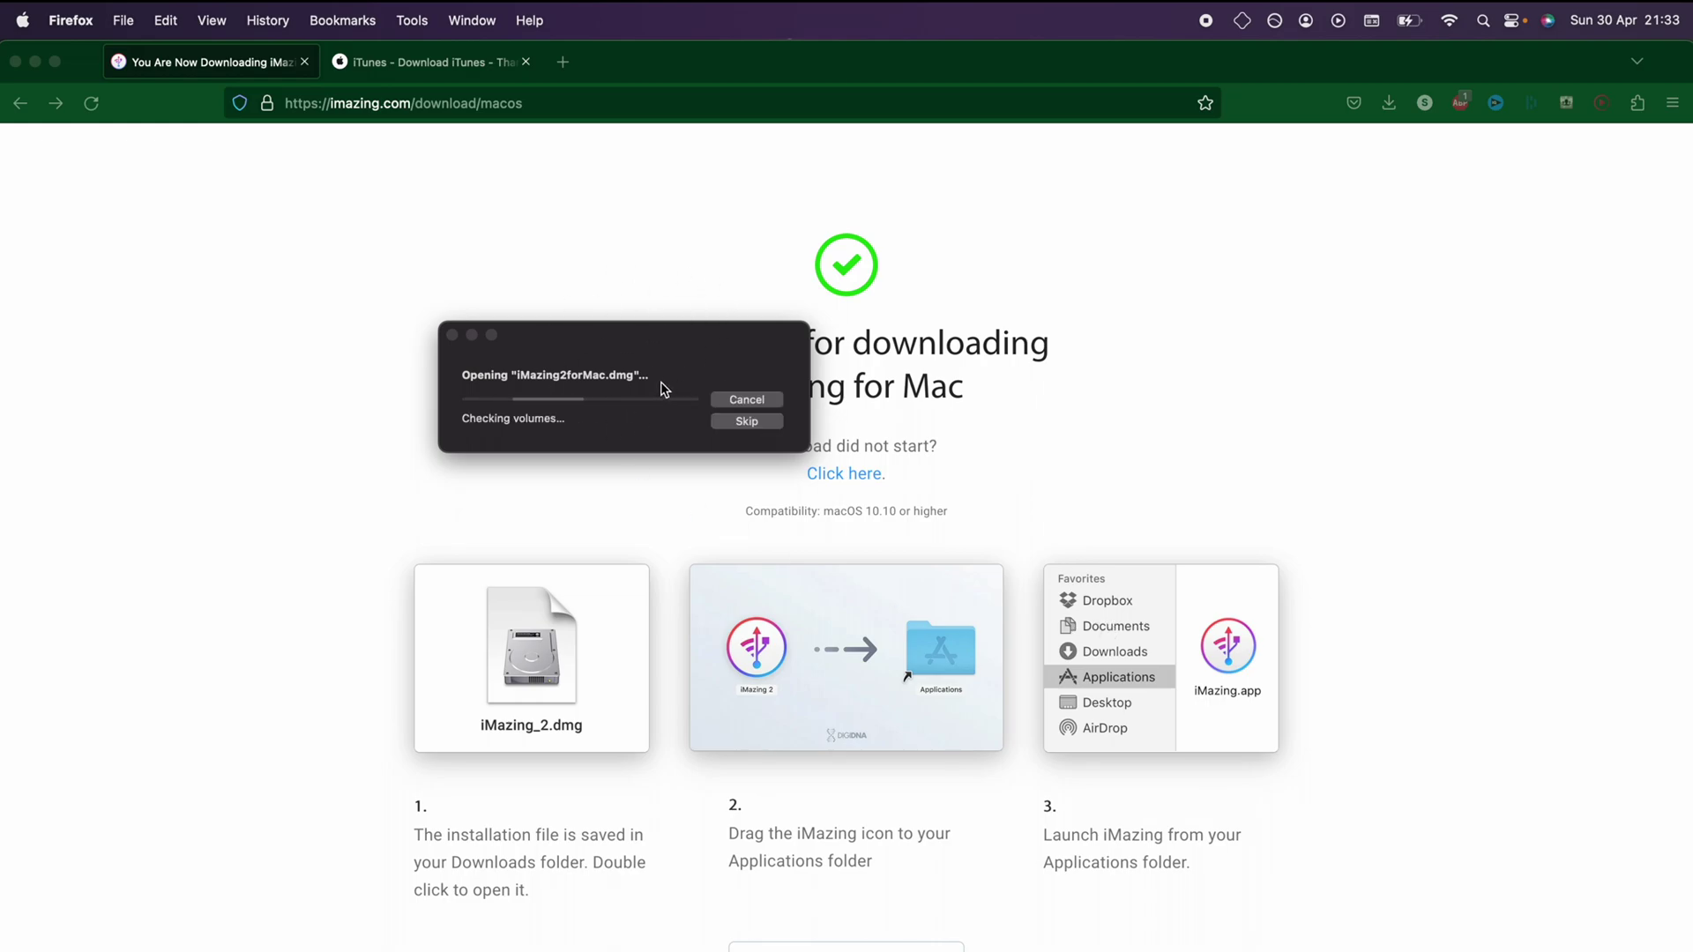
drag(598, 116, 728, 220)
drag(509, 410, 813, 416)
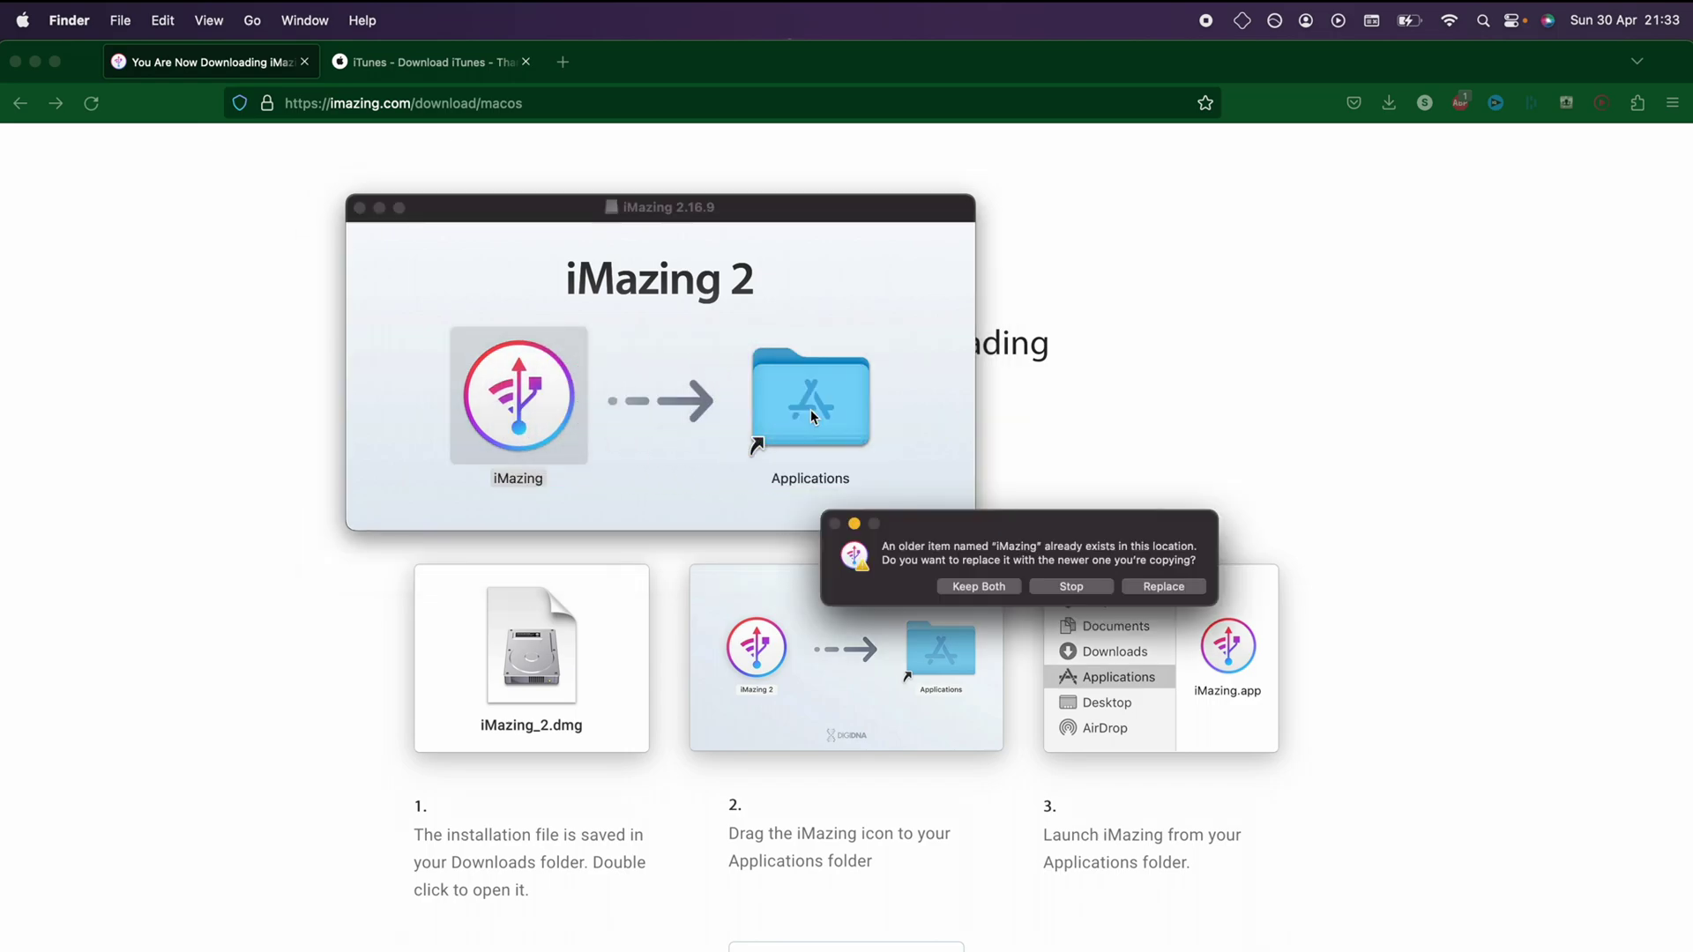
click(1167, 586)
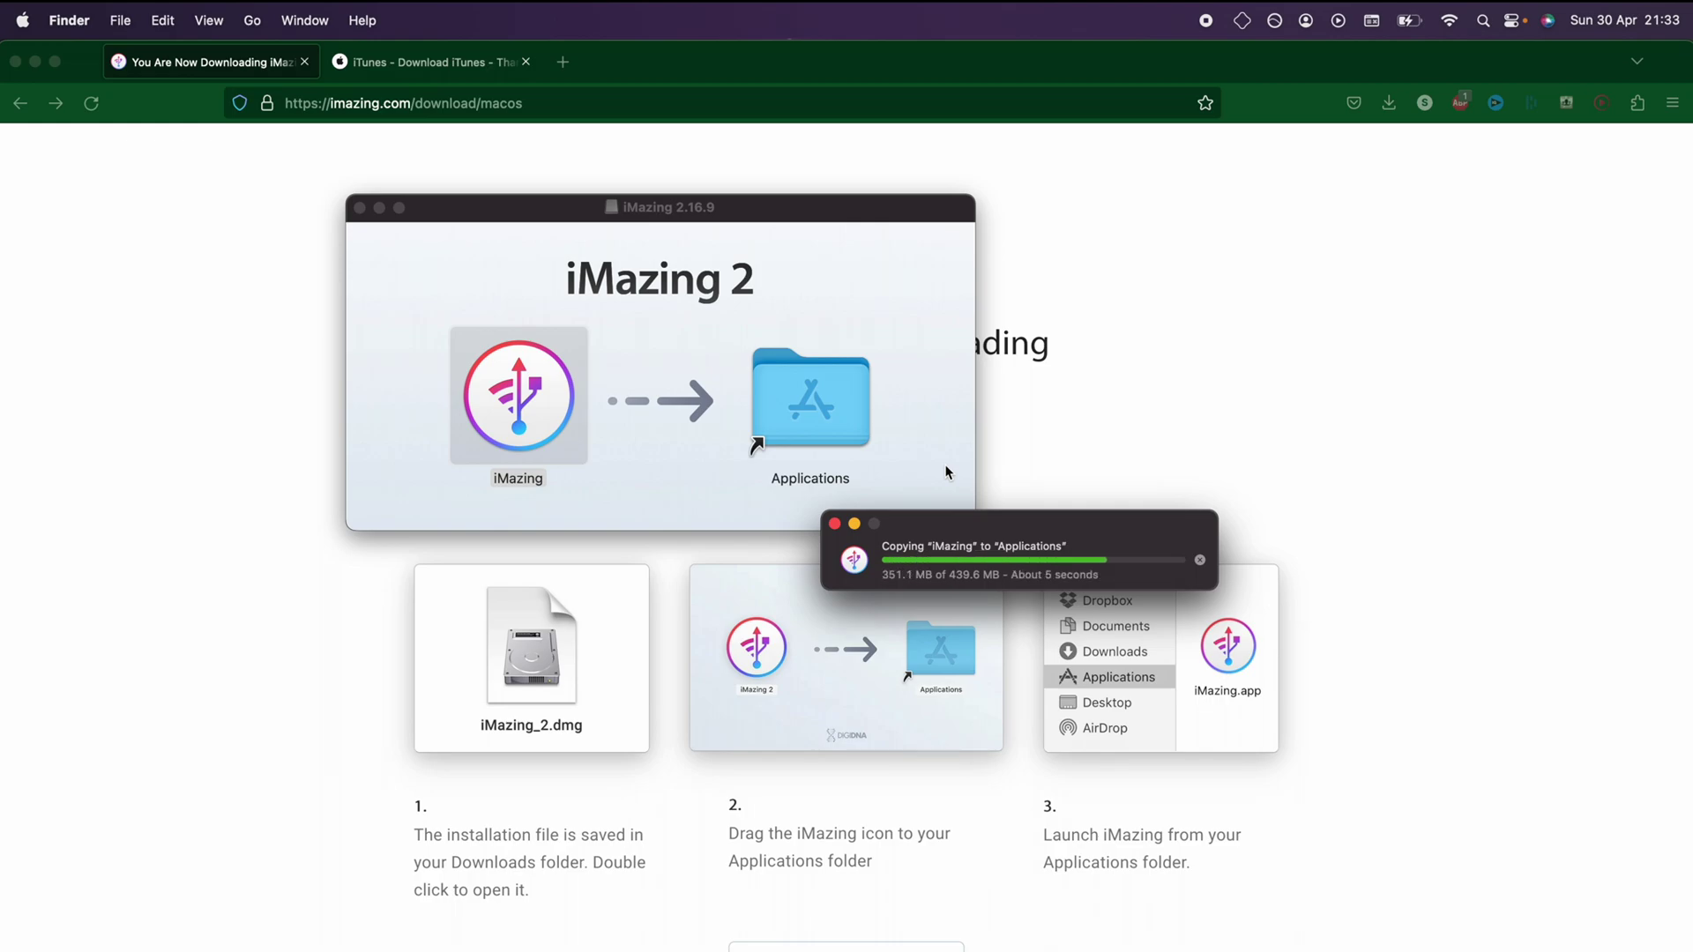
Launch iMazing from the Applications folder
double_click(815, 393)
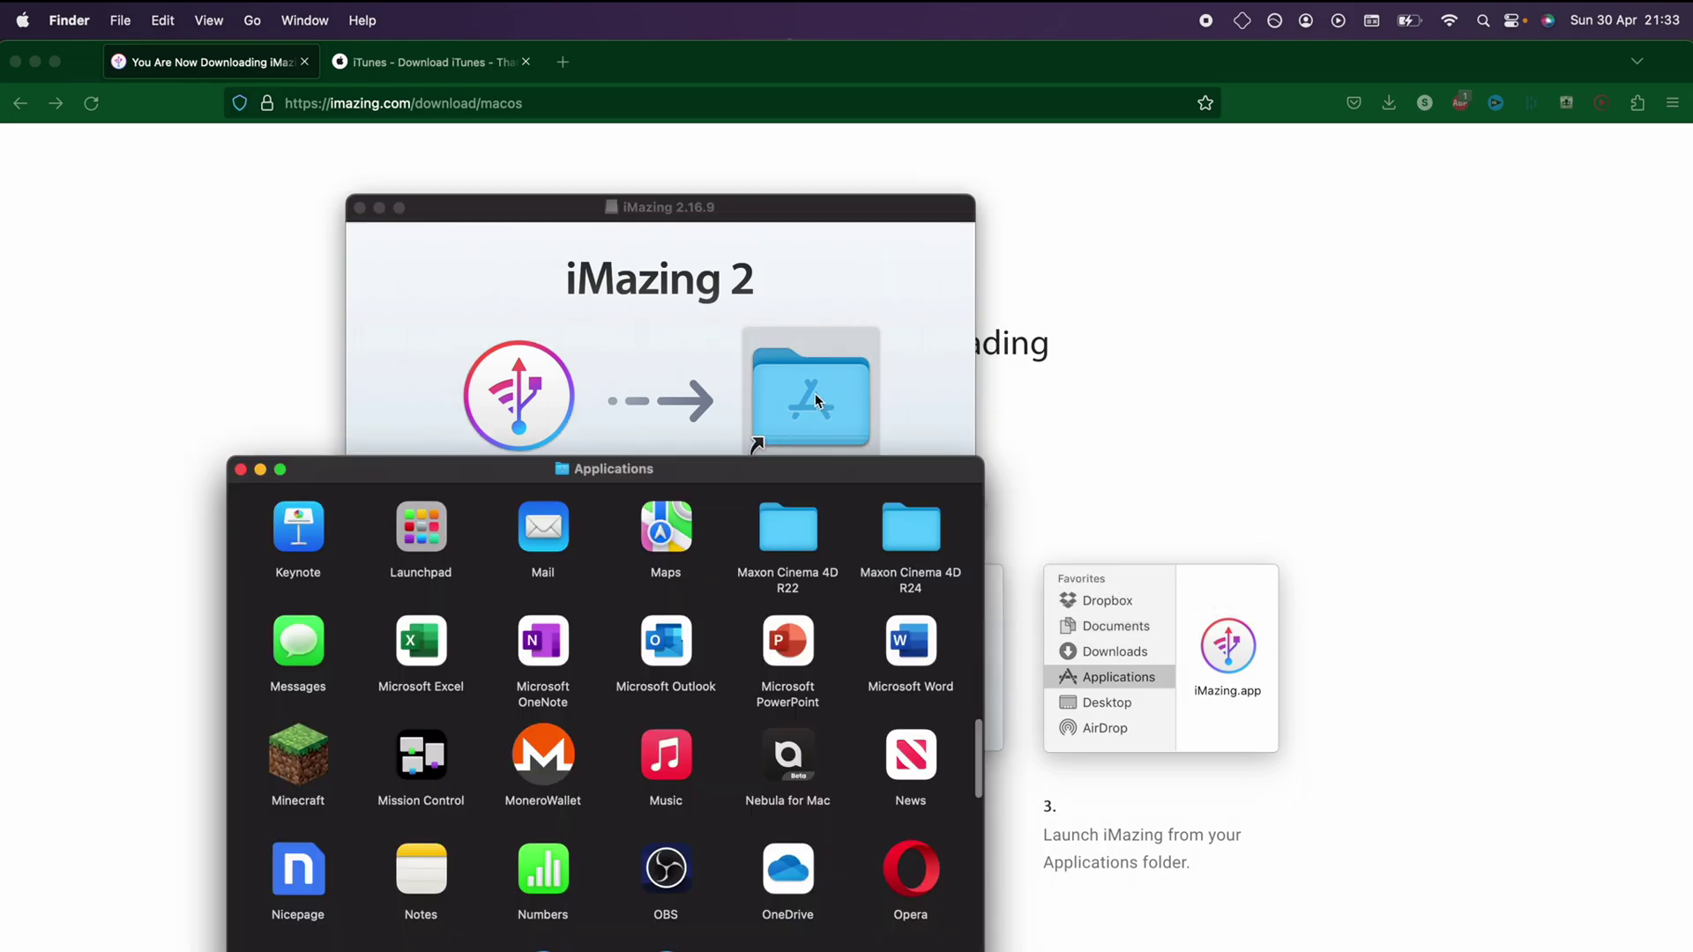
drag(752, 470, 1051, 321)
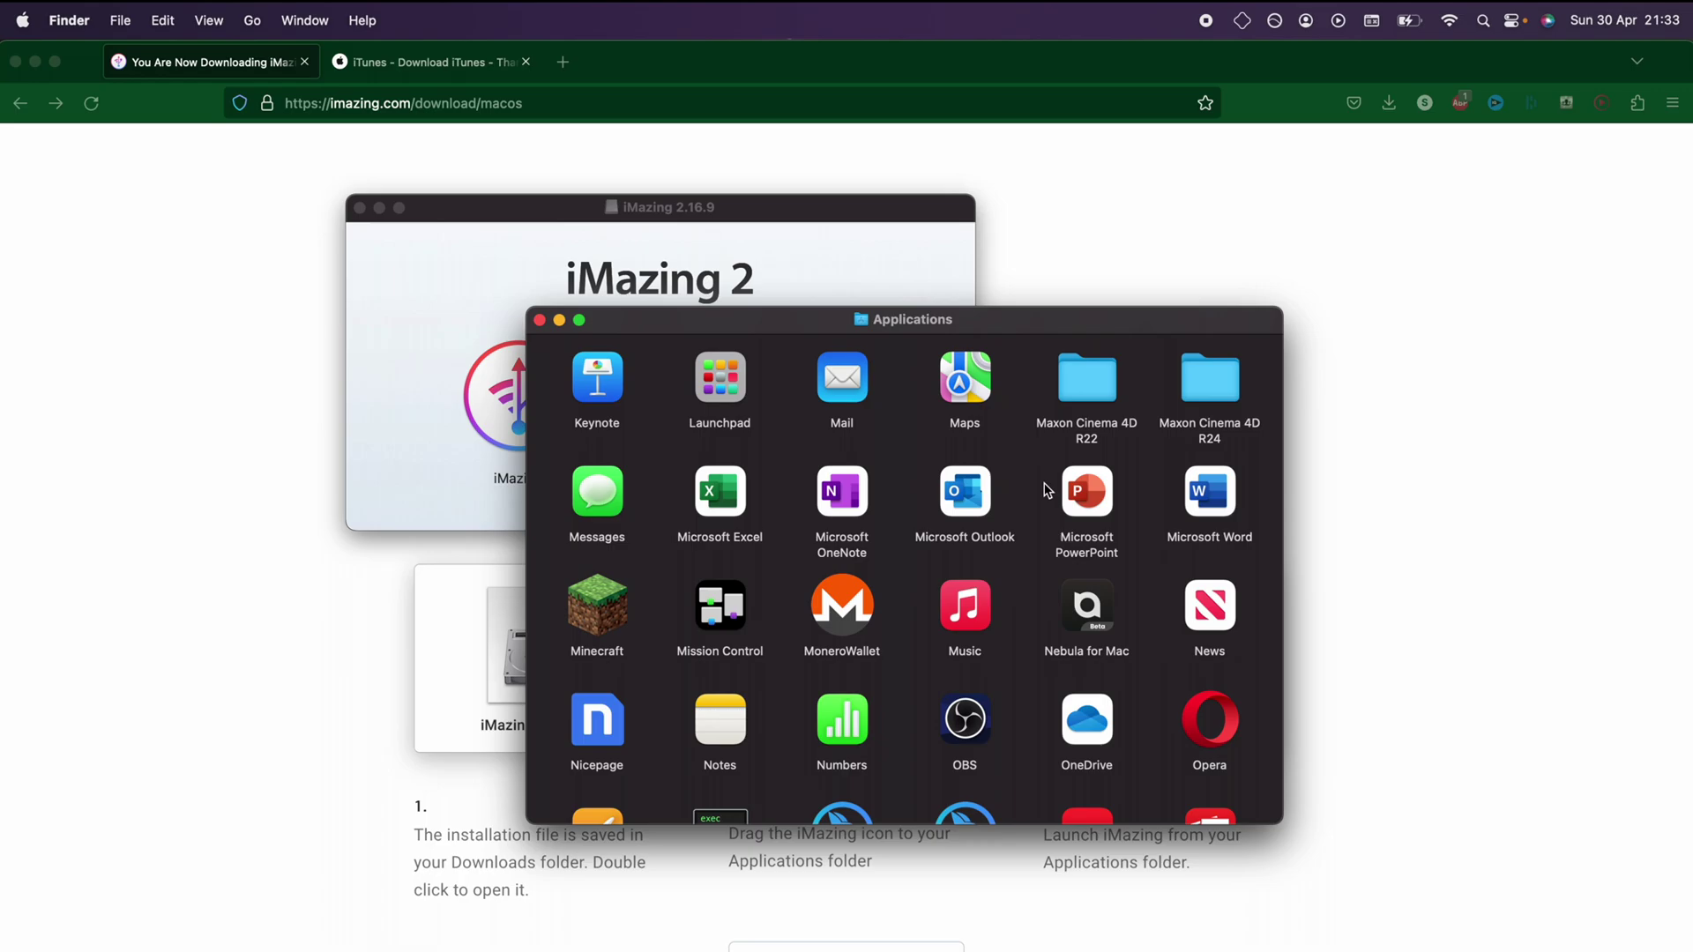
key(i)
click(1212, 372)
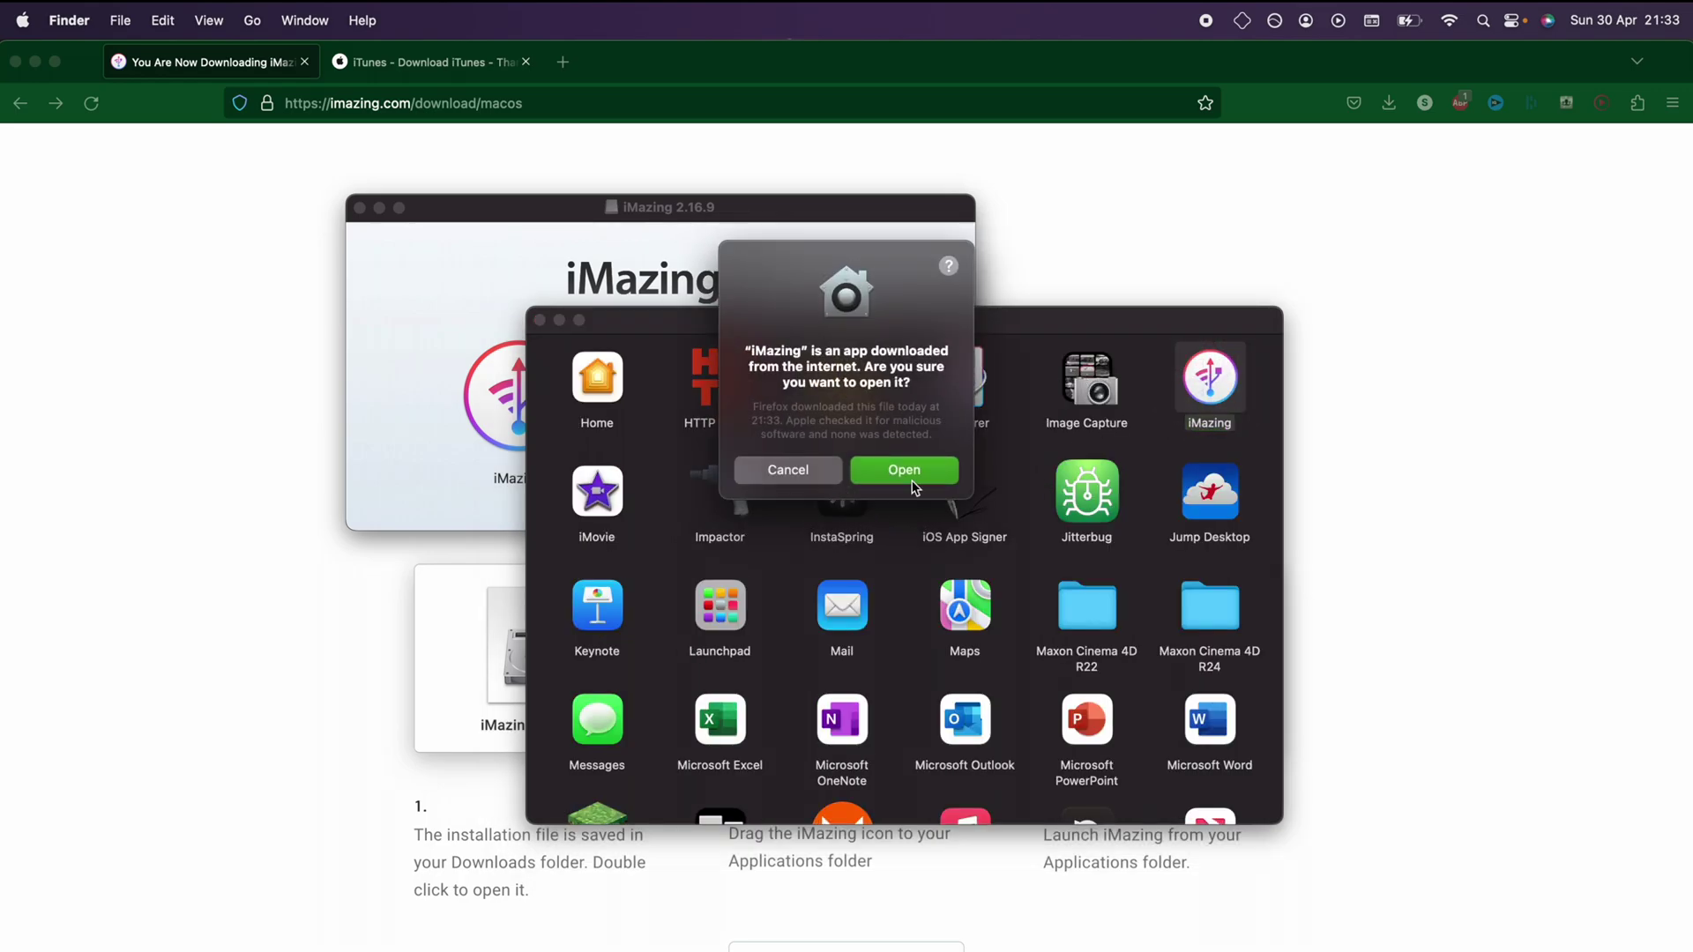
drag(750, 355, 872, 383)
Allow iMazing to open, cancel the License dialog, and shift the window to show the iPhone 14 Pro Max
click(904, 469)
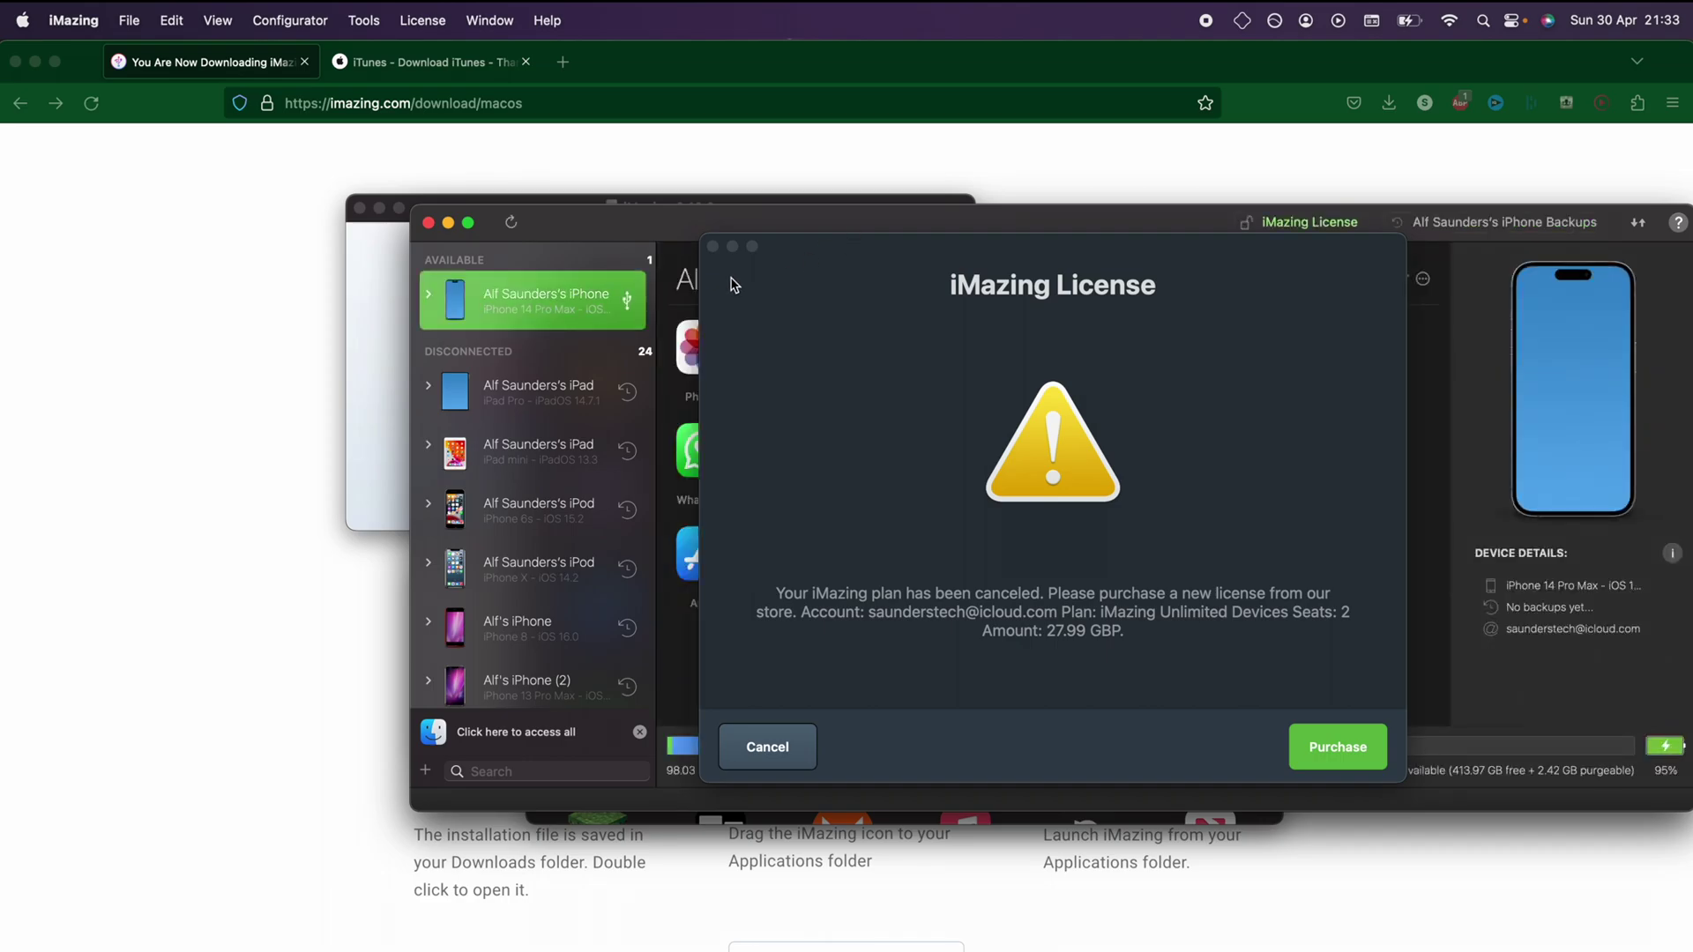
click(712, 247)
drag(756, 229, 656, 248)
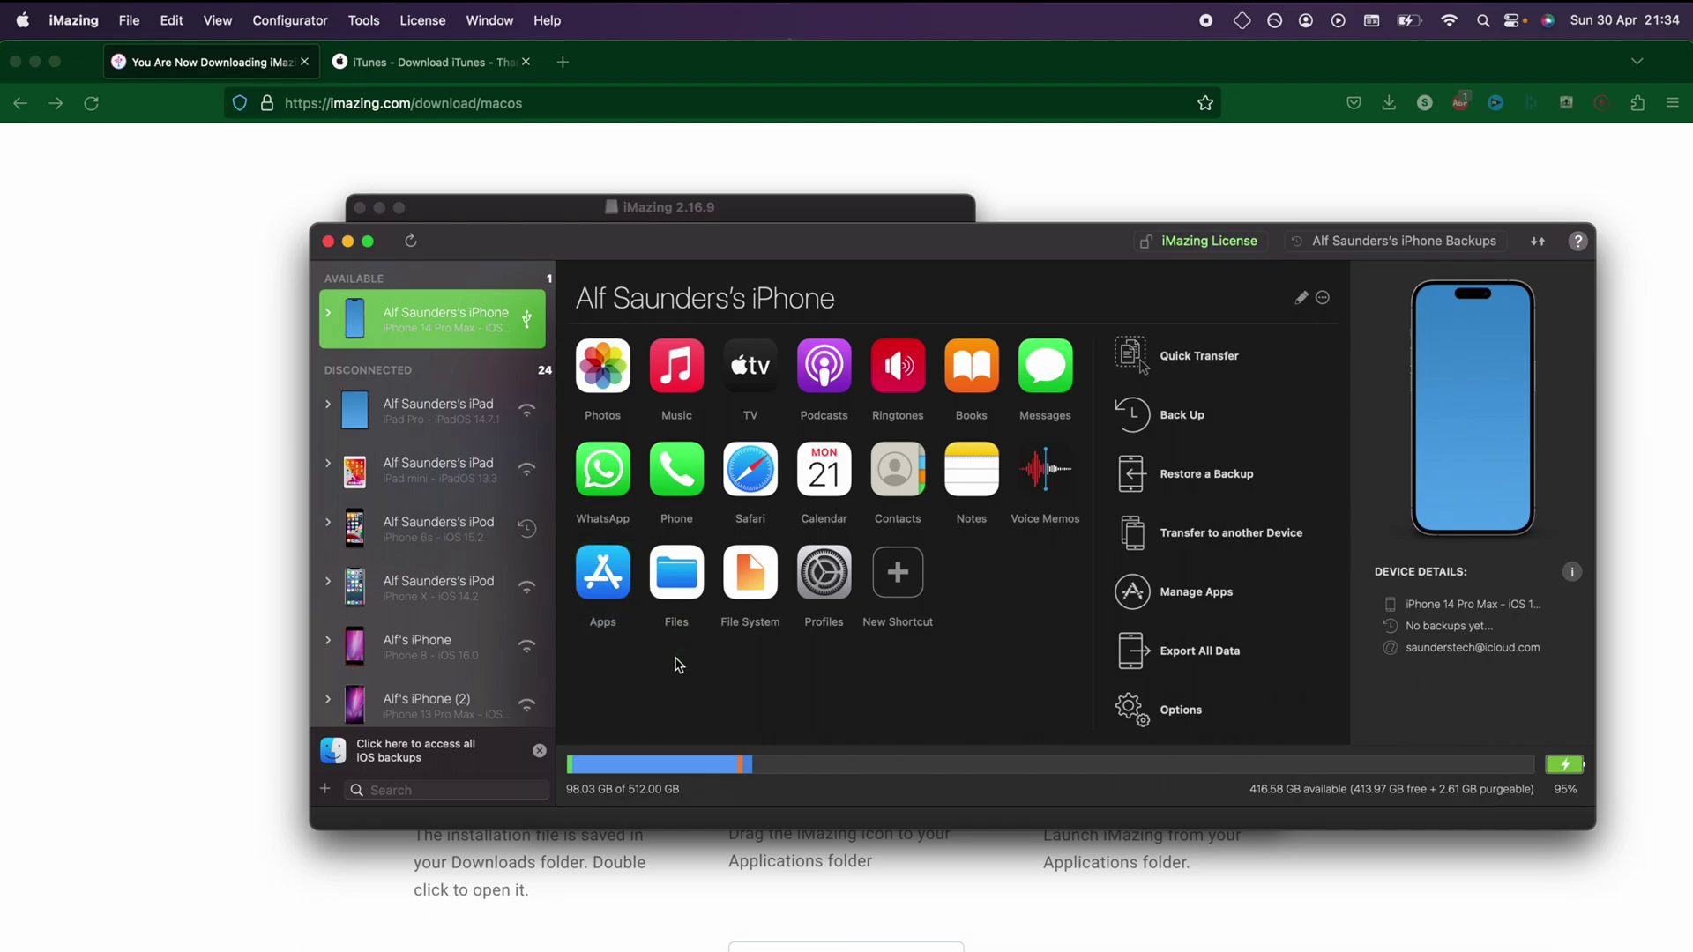
Open the iPhone's Apps grid and select Apex Legends, Apple Store, Asphalt 9, Call of Duty and Clips in turn
click(612, 595)
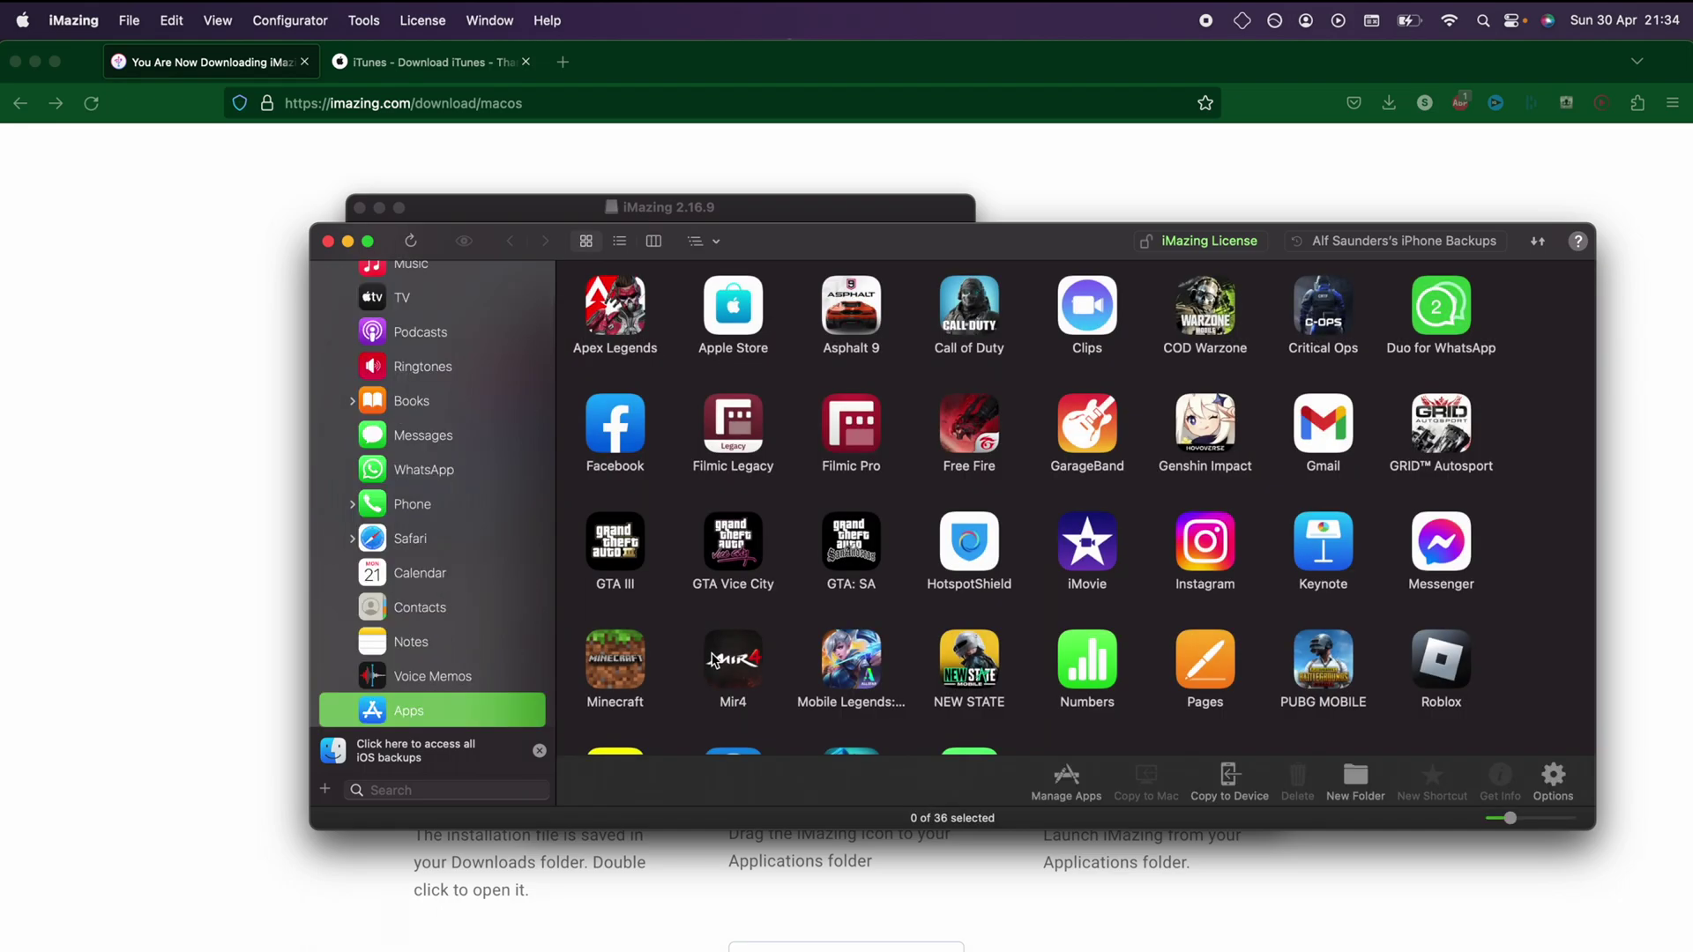
scroll(712, 660, down, 3)
scroll(713, 659, up, 3)
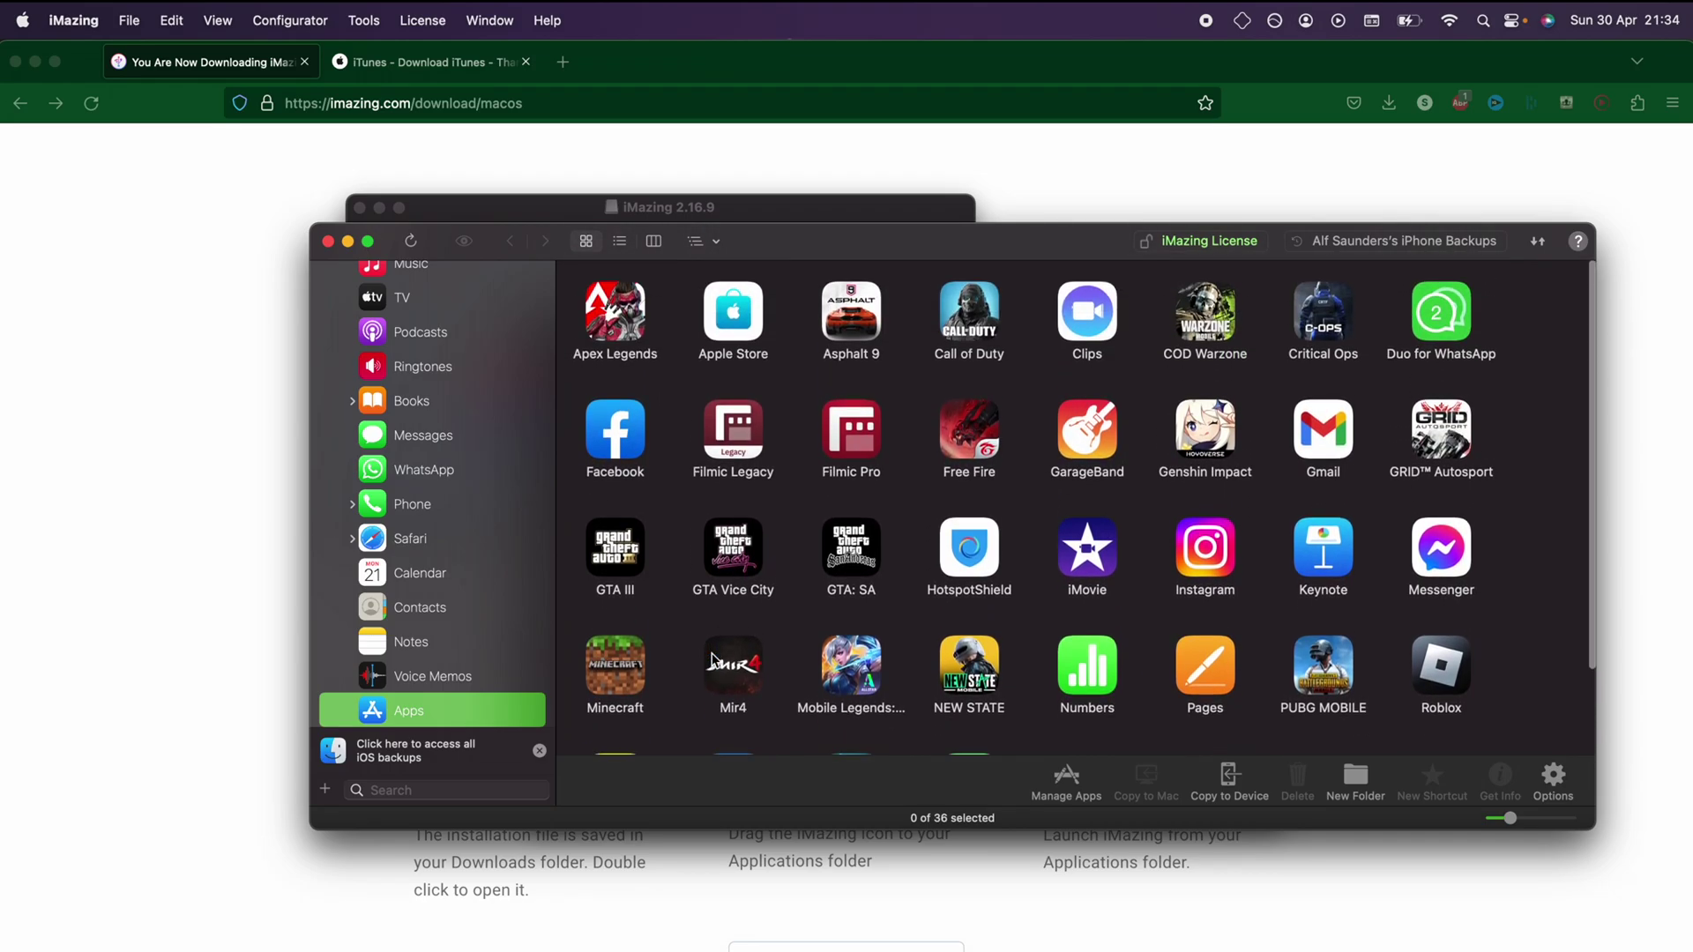
click(631, 303)
click(701, 315)
click(801, 321)
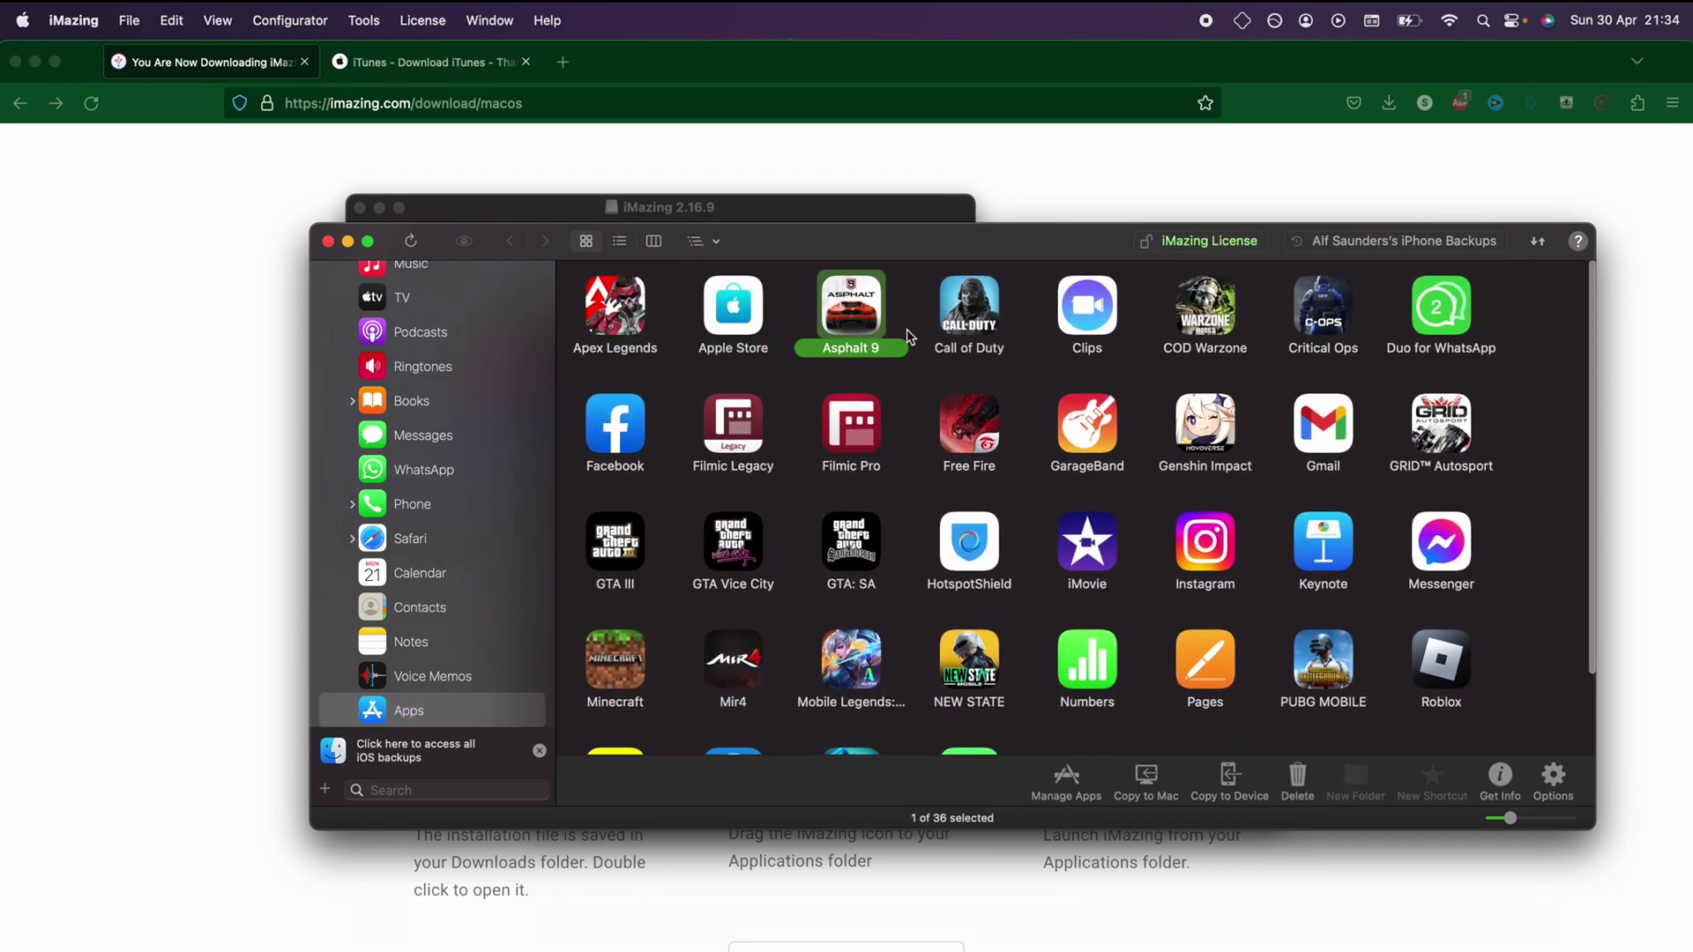
click(960, 324)
click(1117, 346)
Scroll the apps grid past GarageBand and select Minecraft
scroll(1074, 494, down, 2)
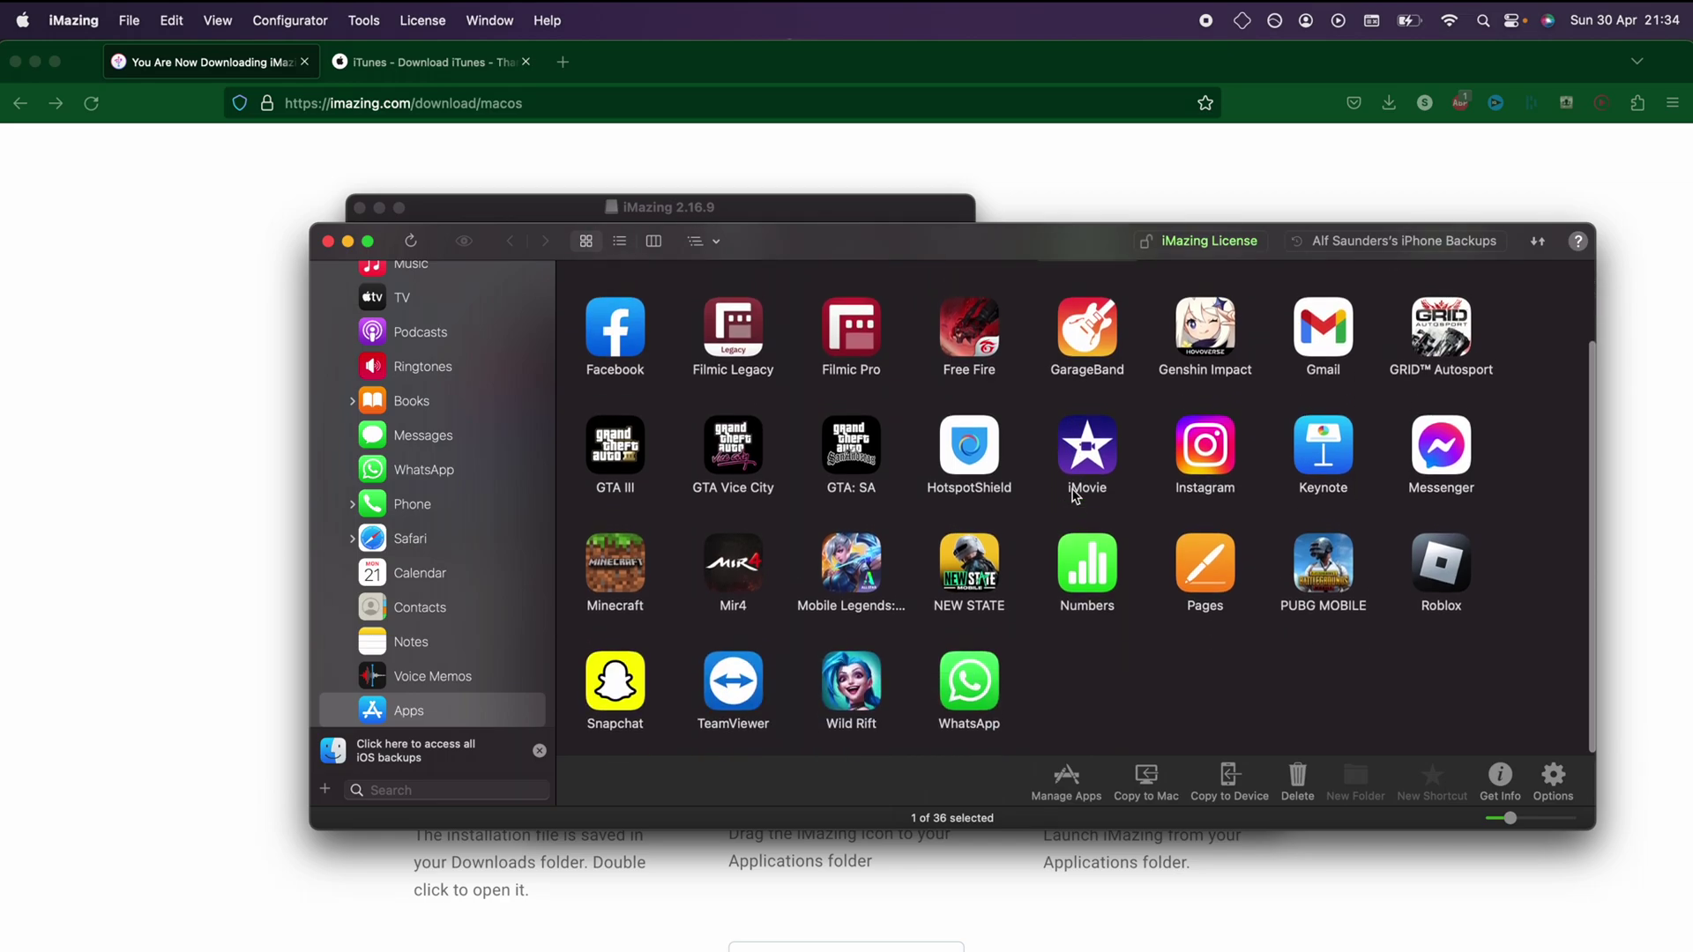
scroll(720, 507, up, 2)
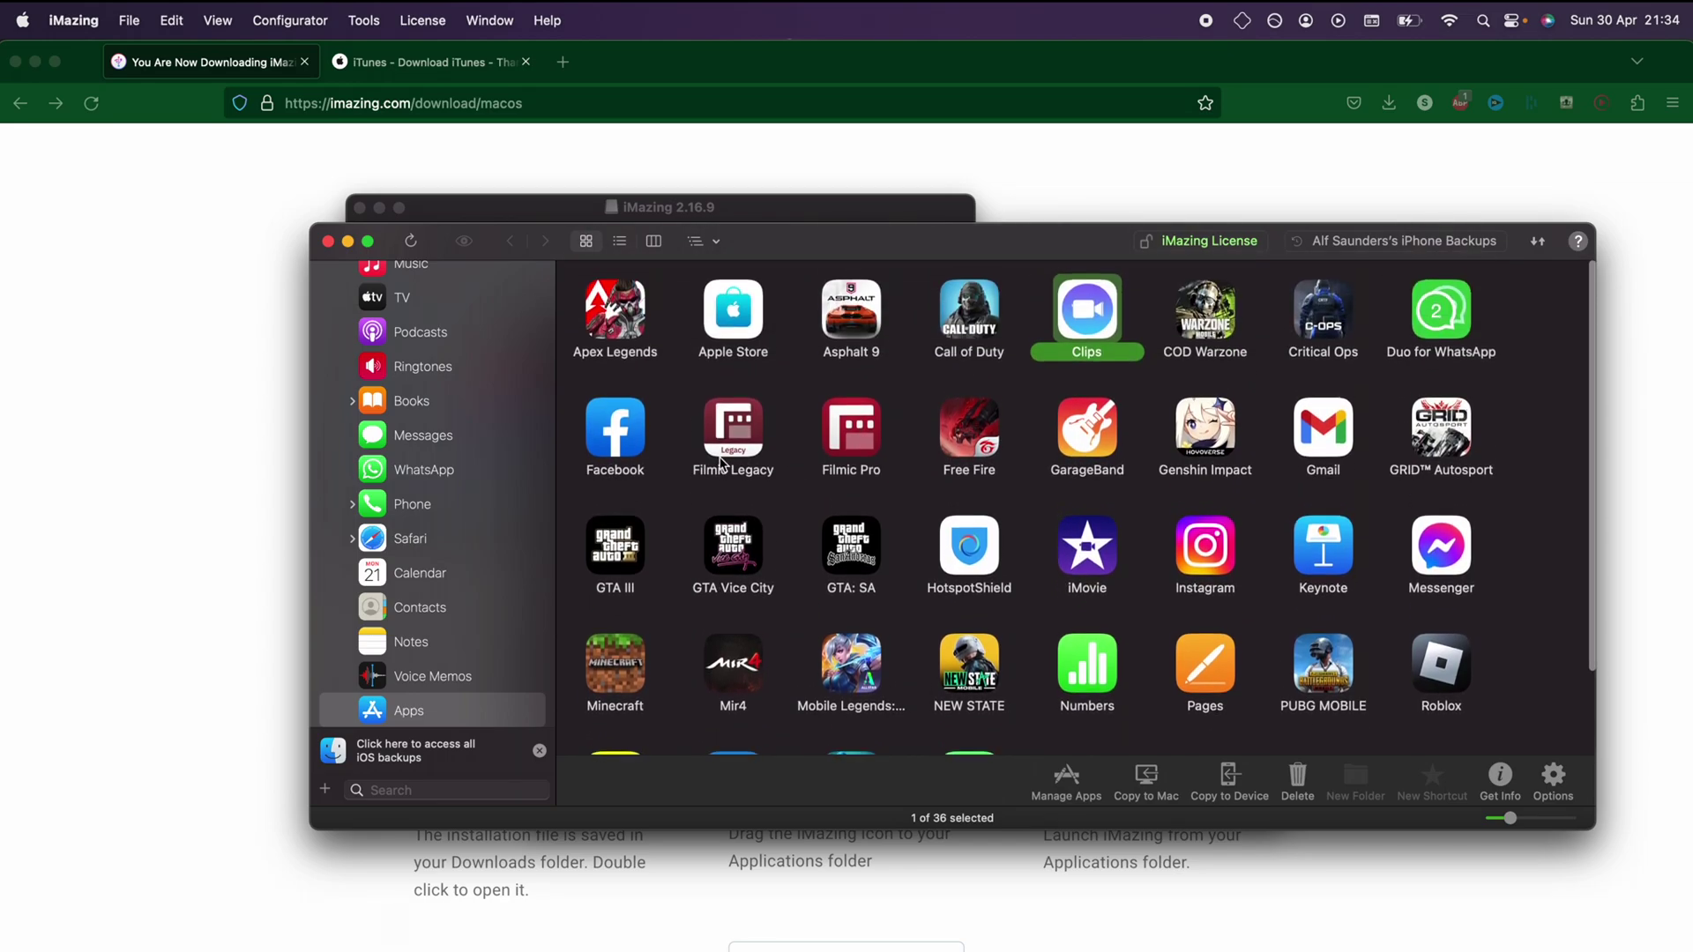
scroll(434, 424, up, 3)
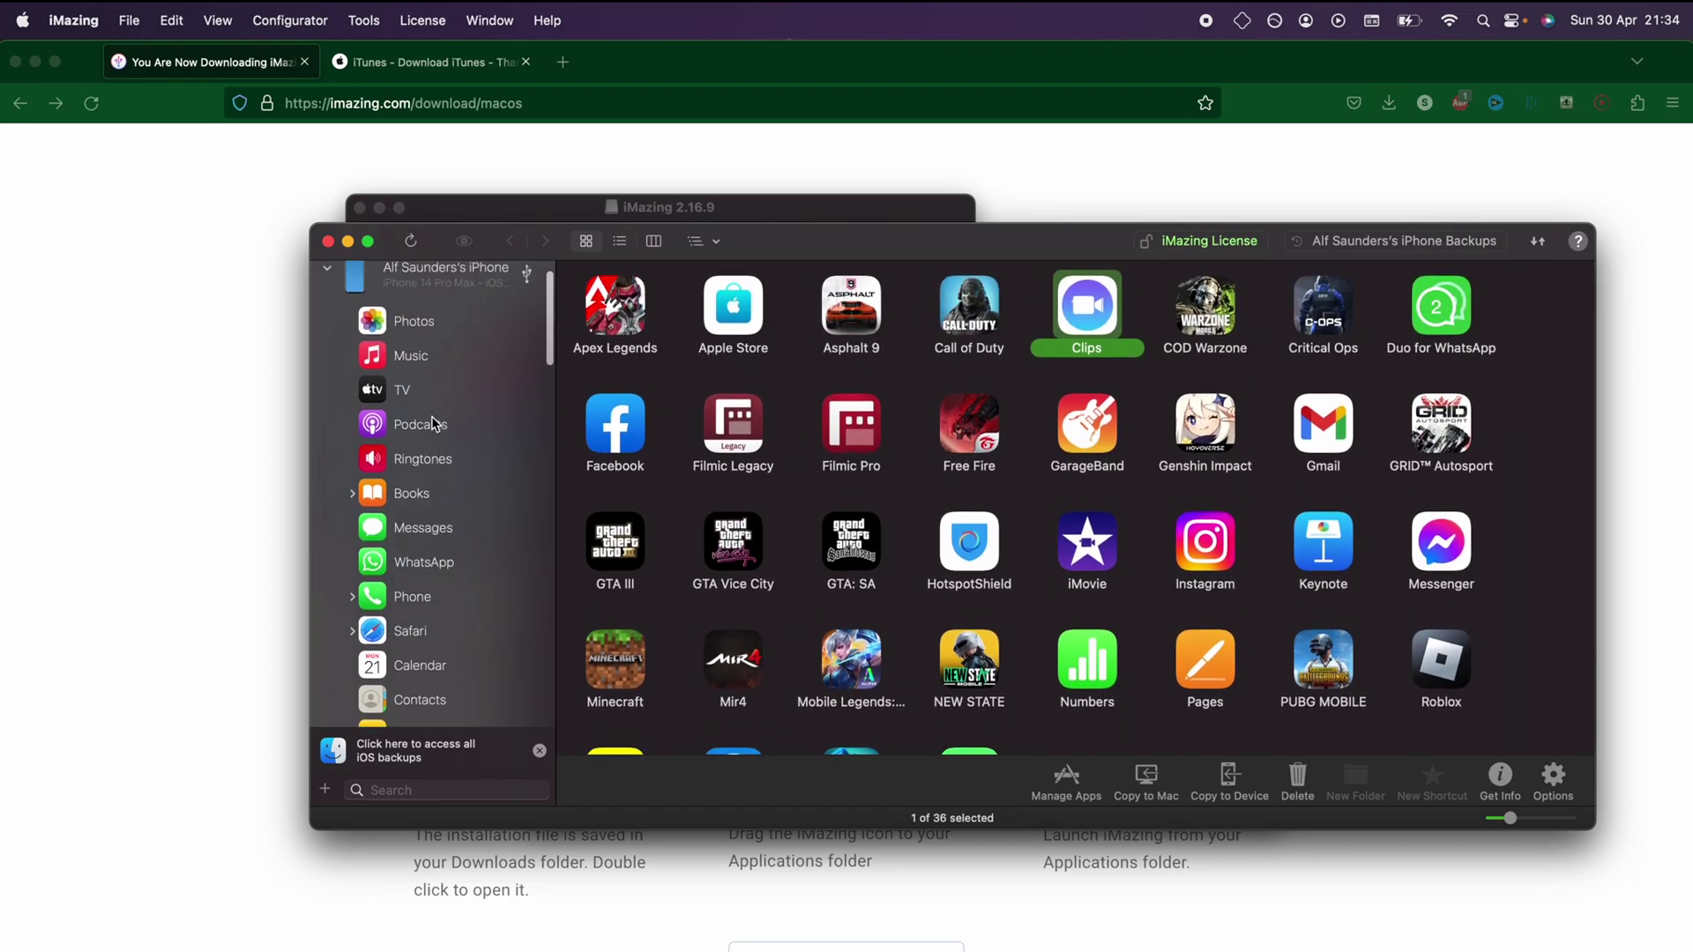
scroll(435, 424, up, 1)
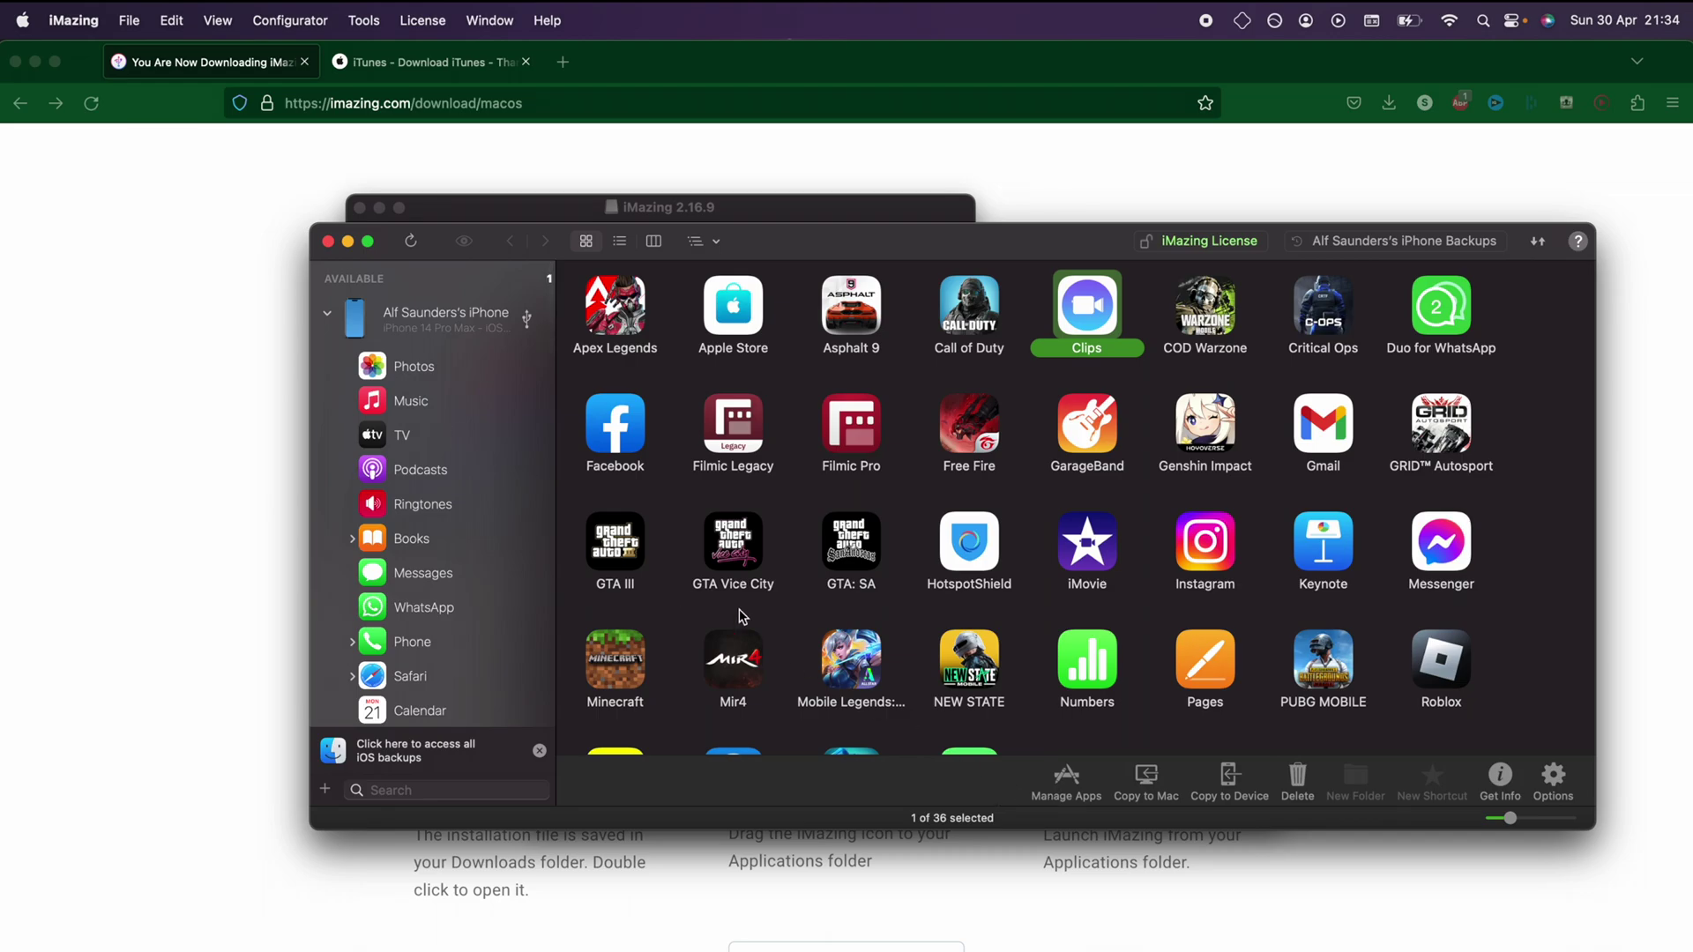
click(1090, 448)
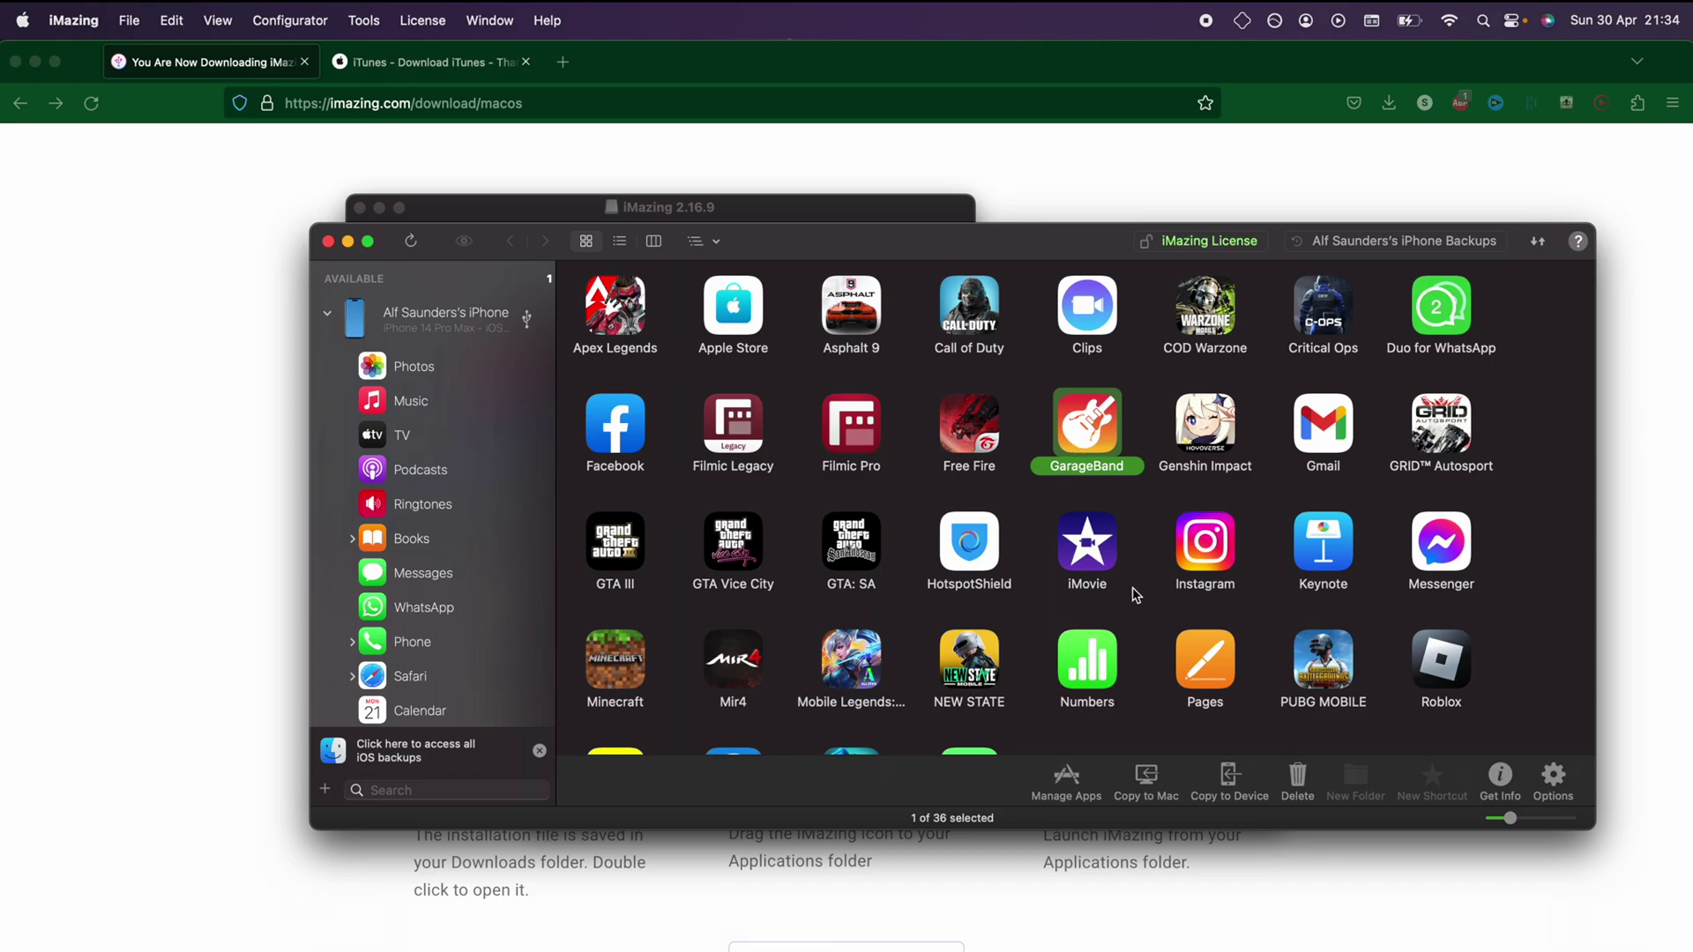
scroll(1130, 593, down, 3)
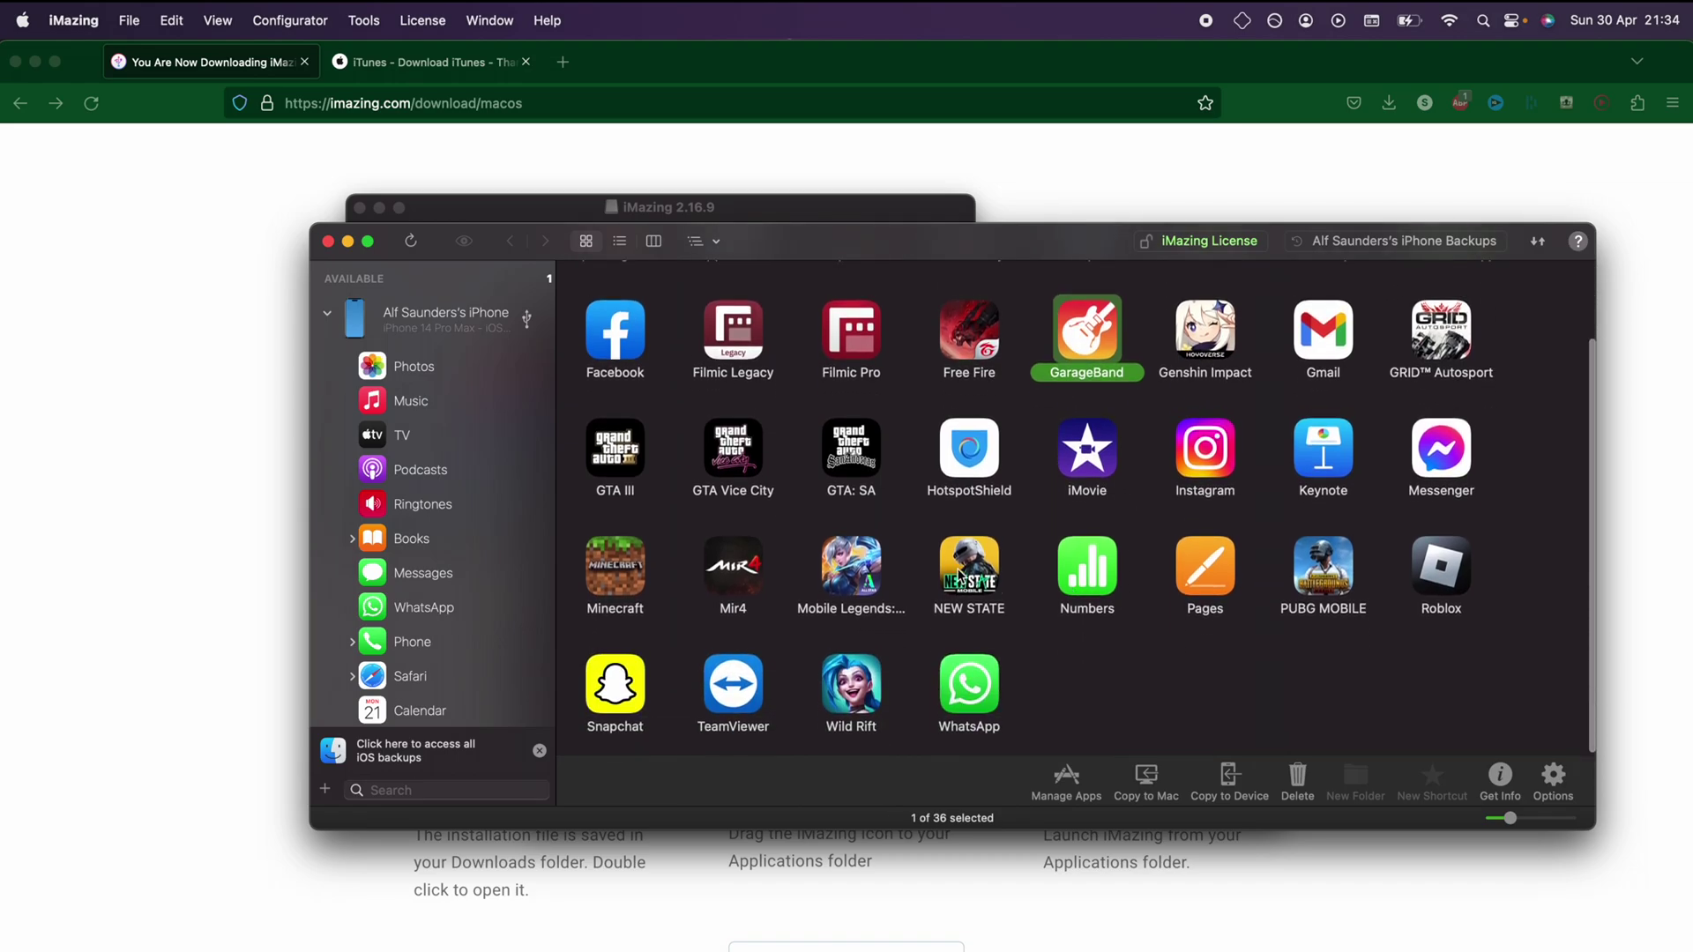
scroll(959, 582, up, 1)
click(641, 590)
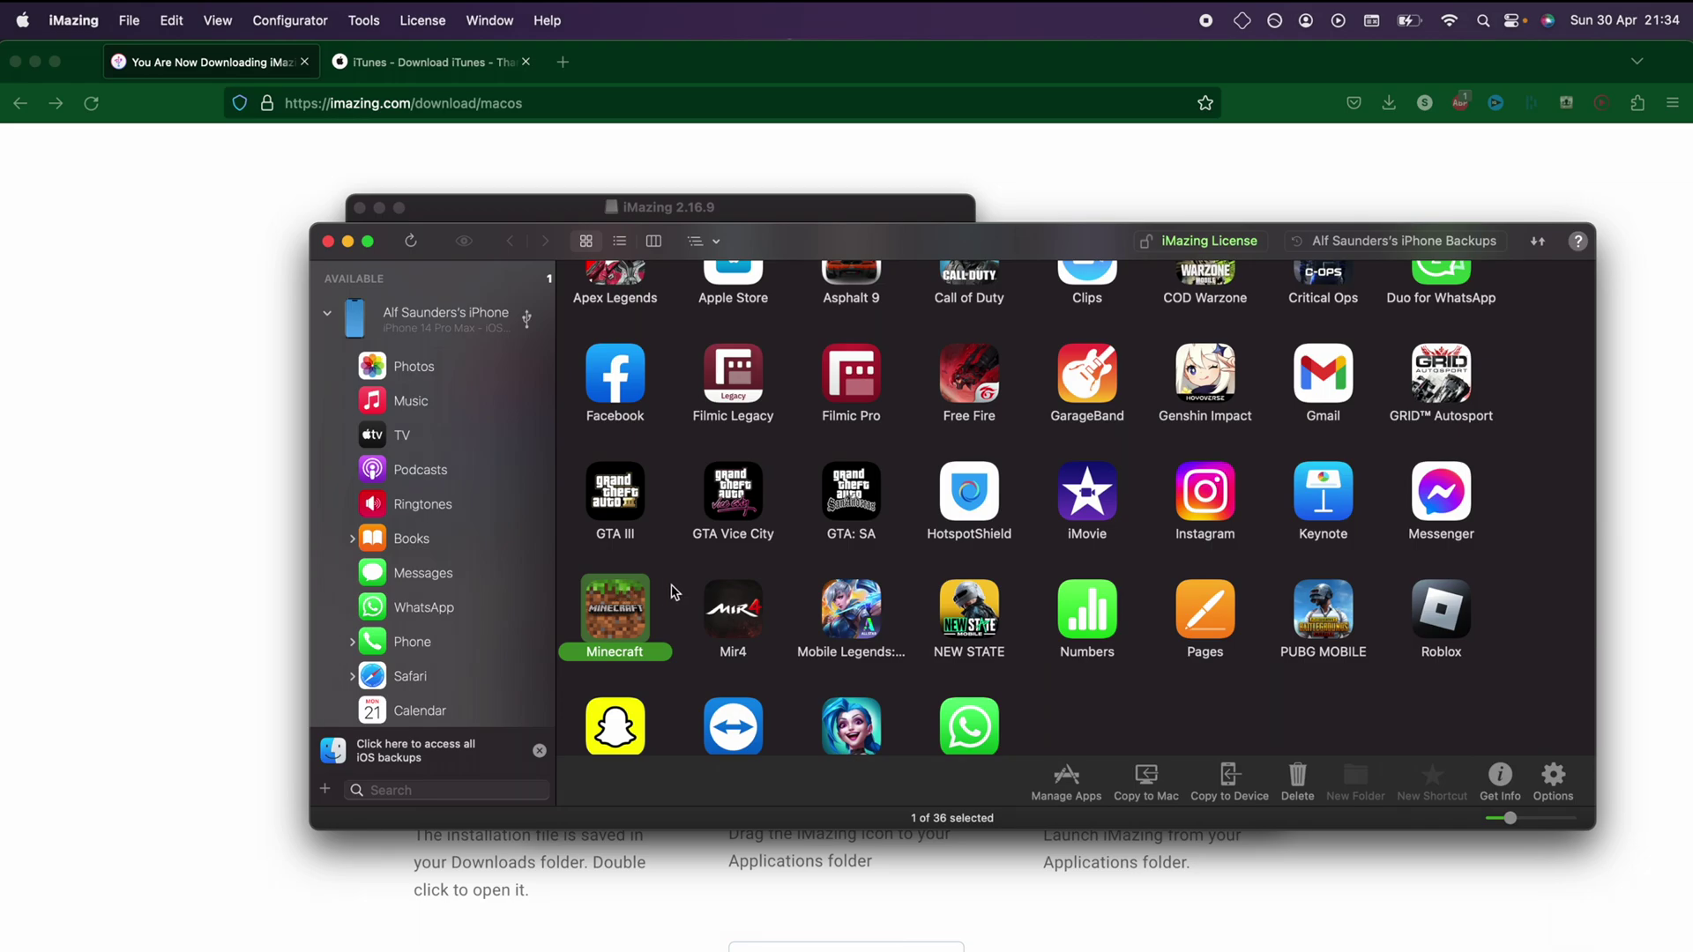
Copy Minecraft to Documents on the Mac, accepting the App Extraction notice and the Extract App Data backup
click(1146, 777)
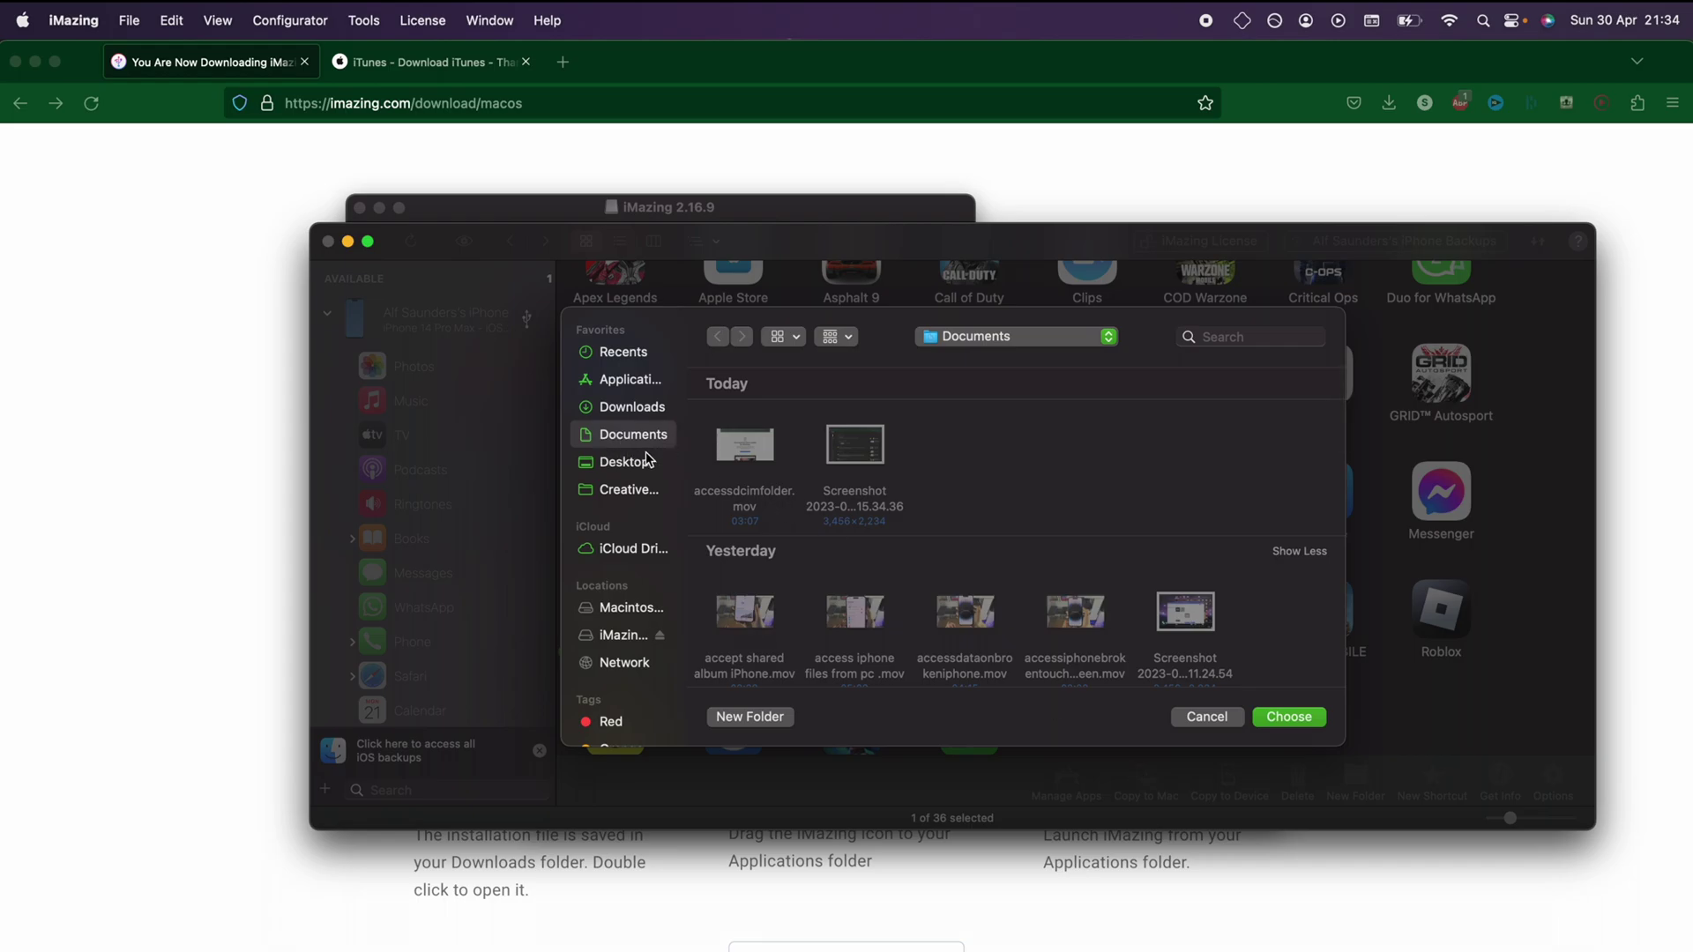
click(1263, 718)
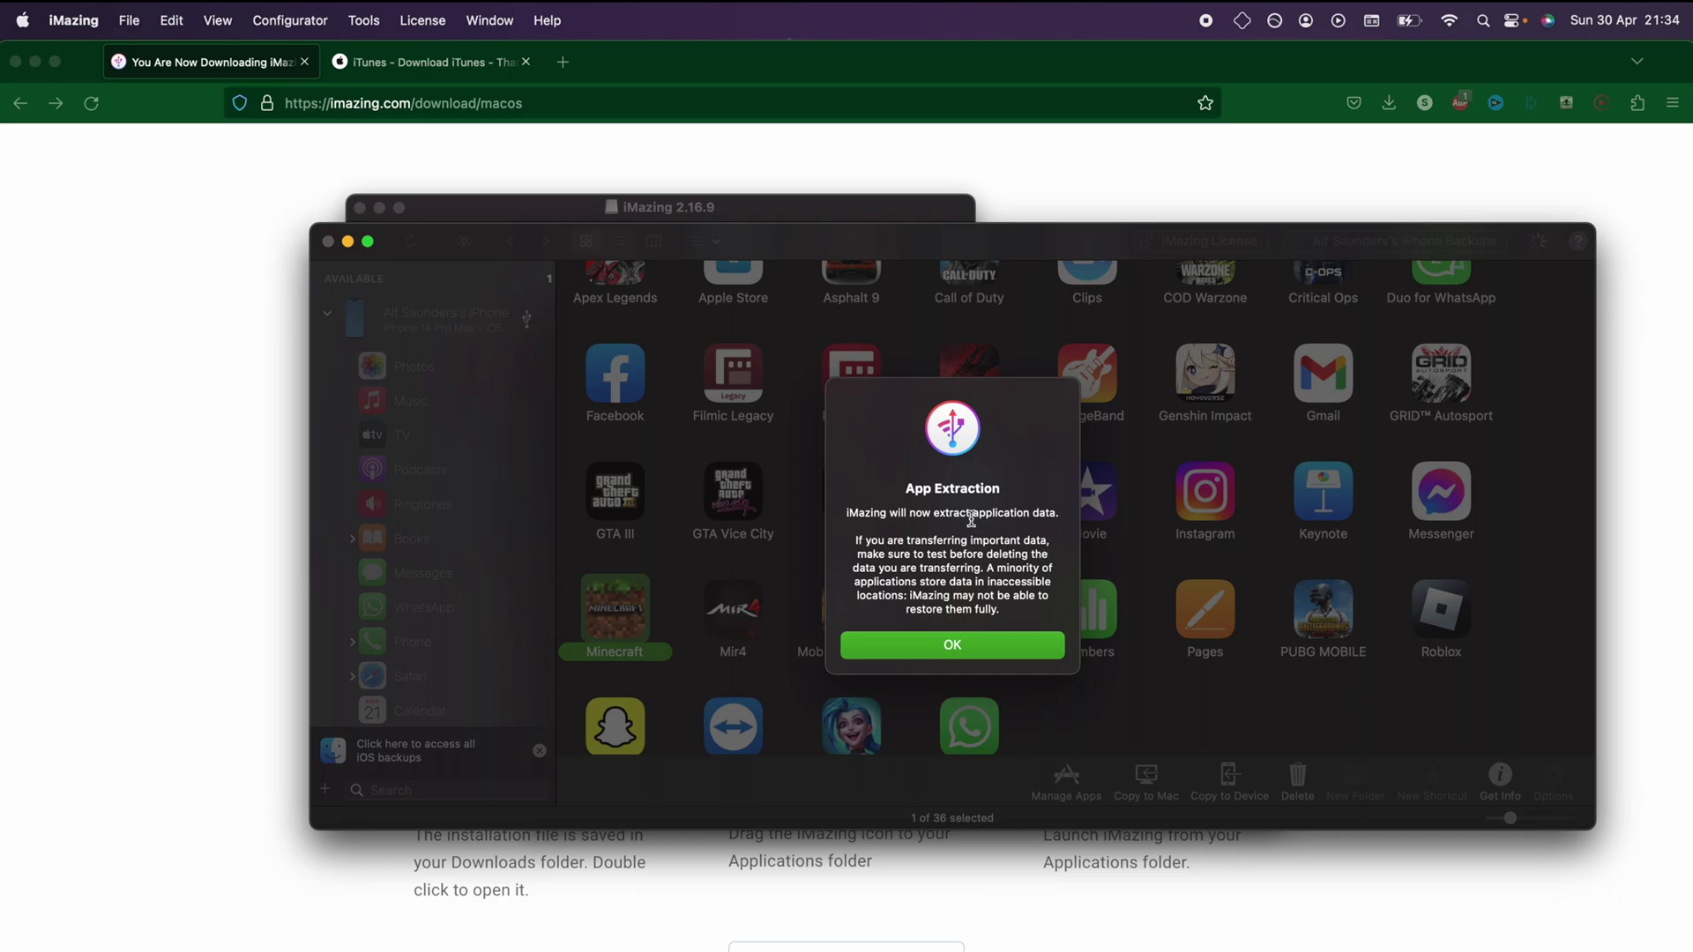
drag(847, 514, 1053, 518)
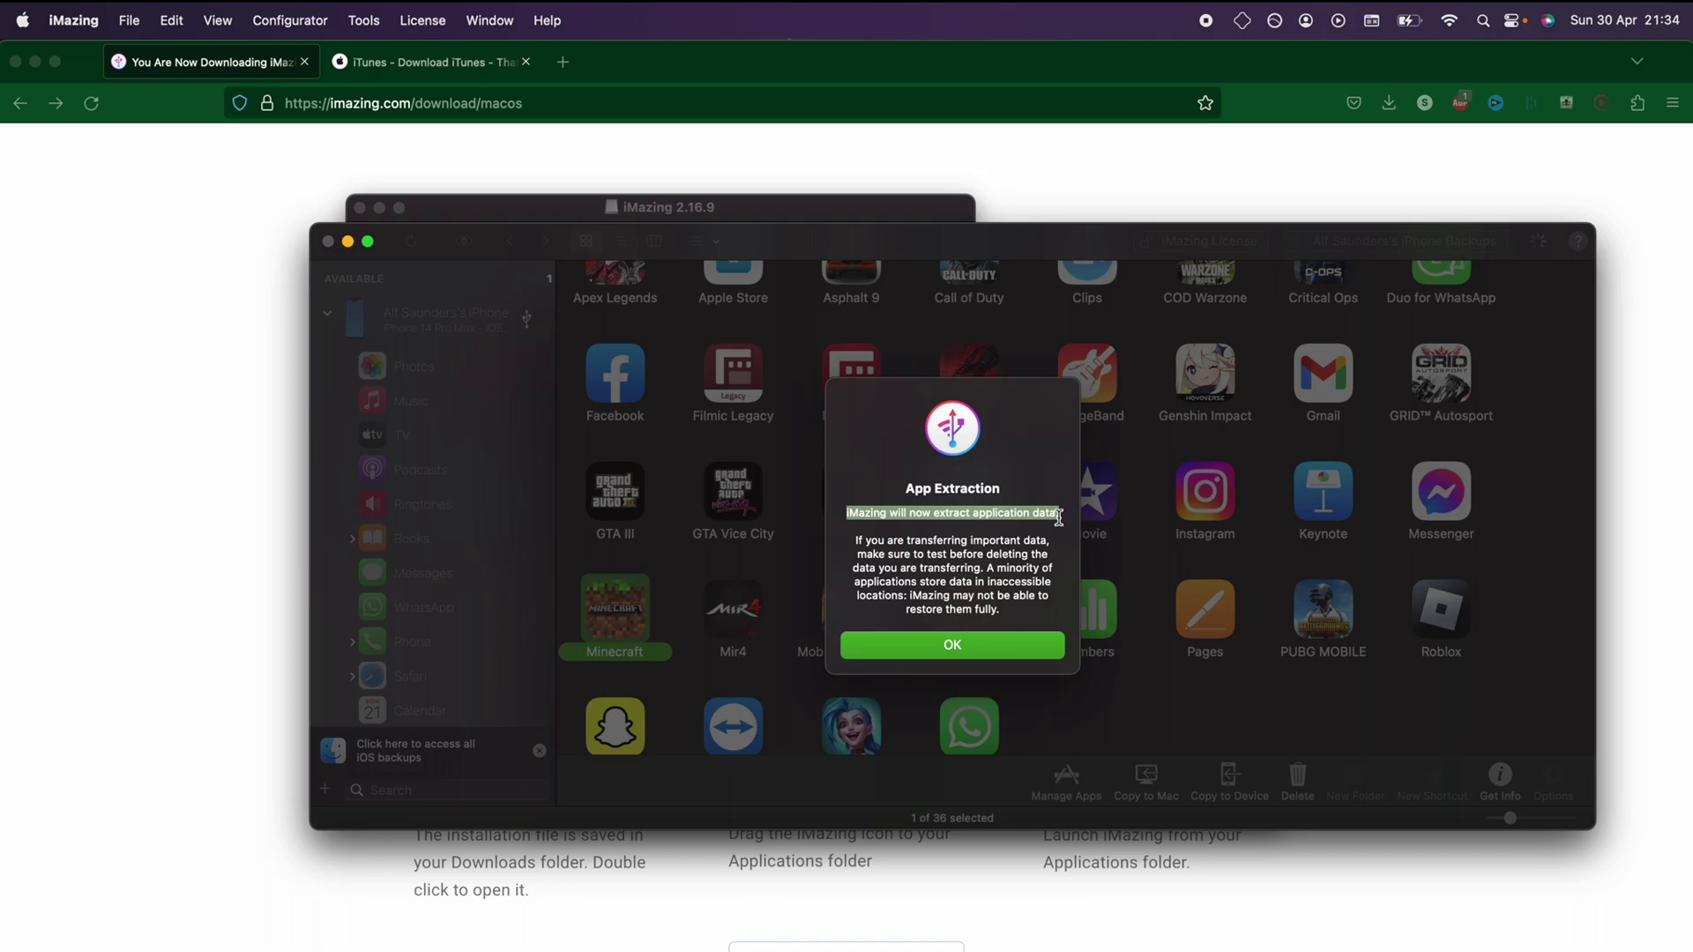
click(1058, 519)
click(975, 649)
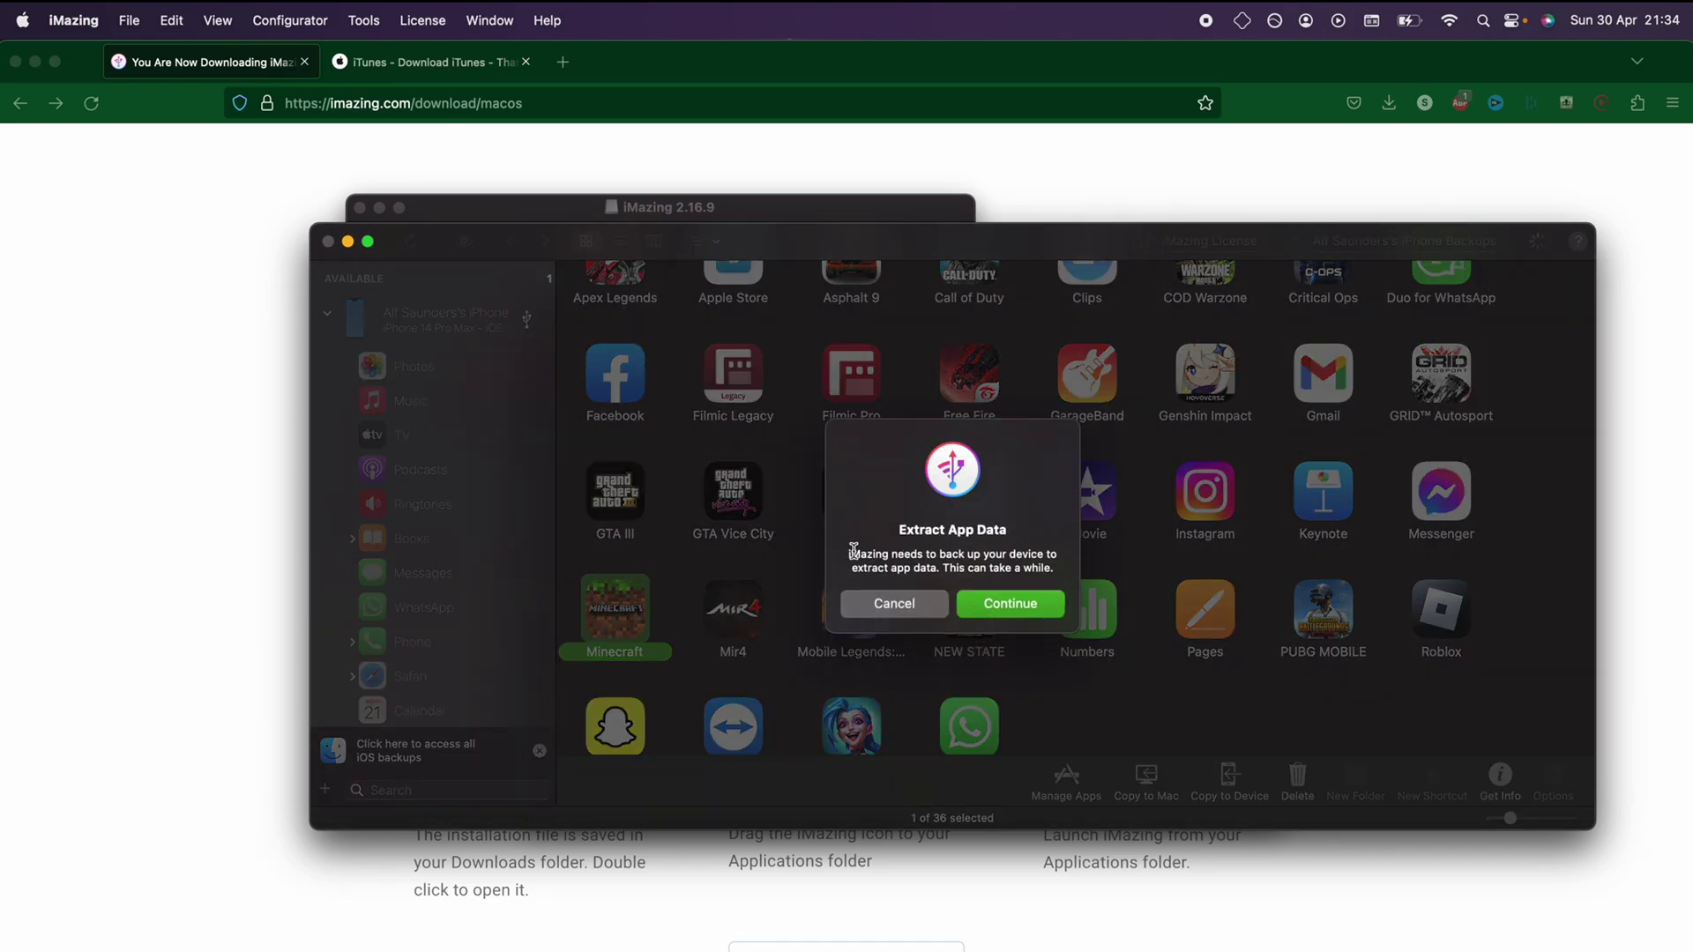
drag(846, 552, 1061, 568)
click(1061, 567)
click(1018, 606)
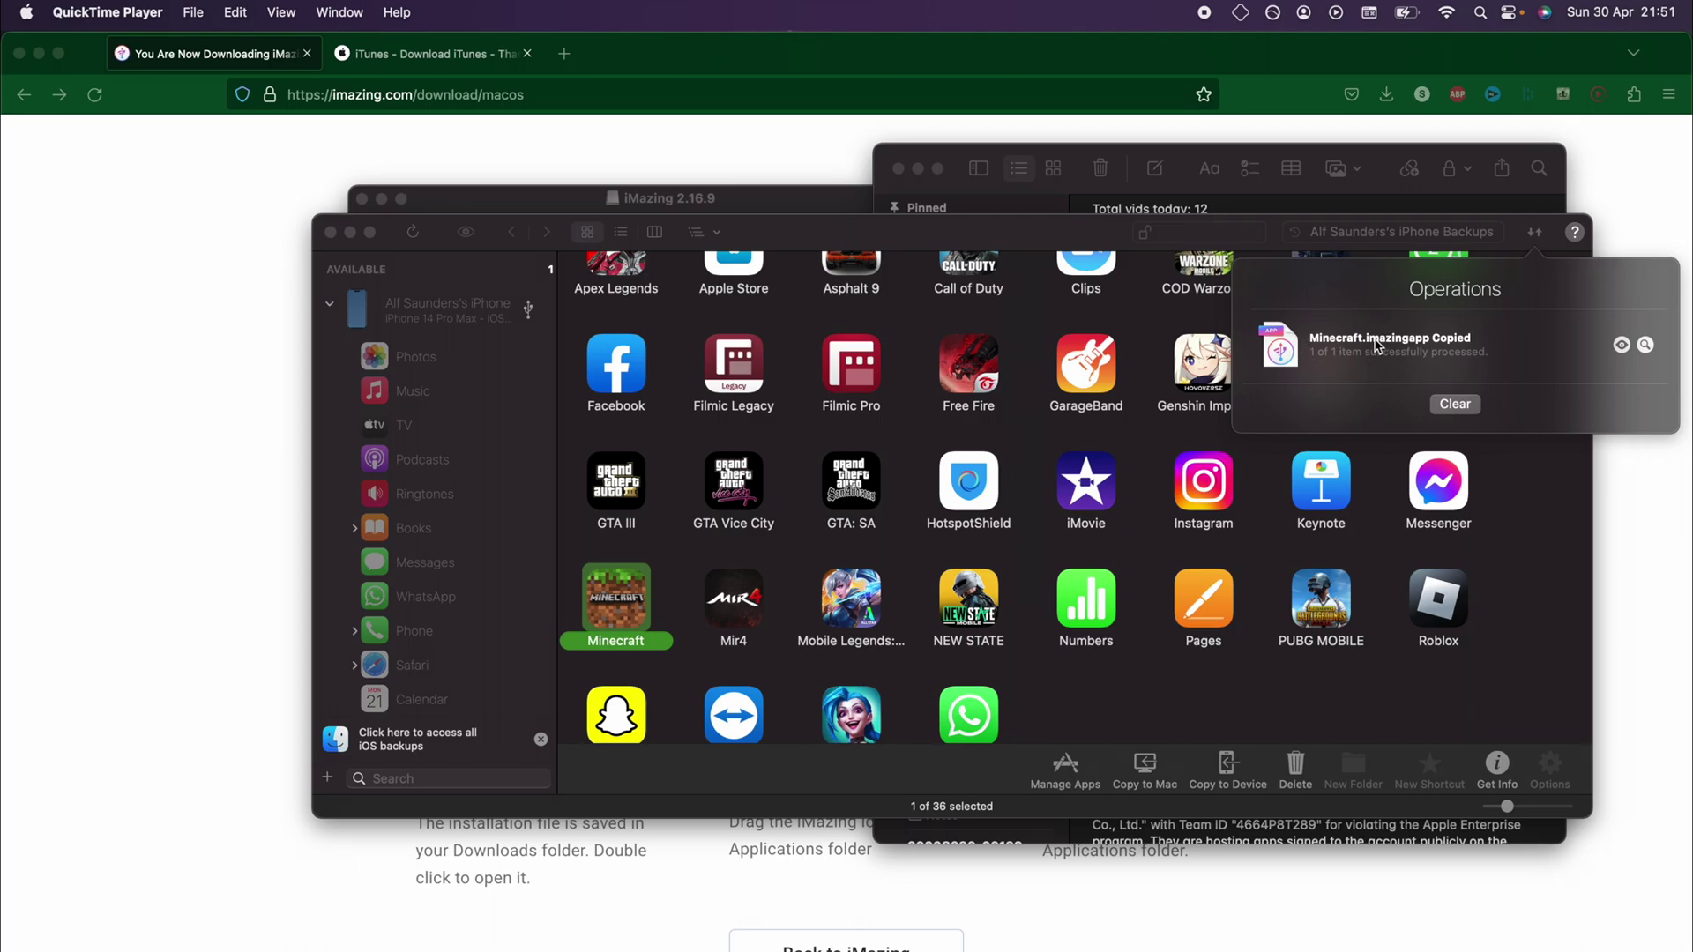
Reveal Minecraft.imazingapp in Documents and rename it Minecraft.zip, accepting the .zip extension
click(1646, 347)
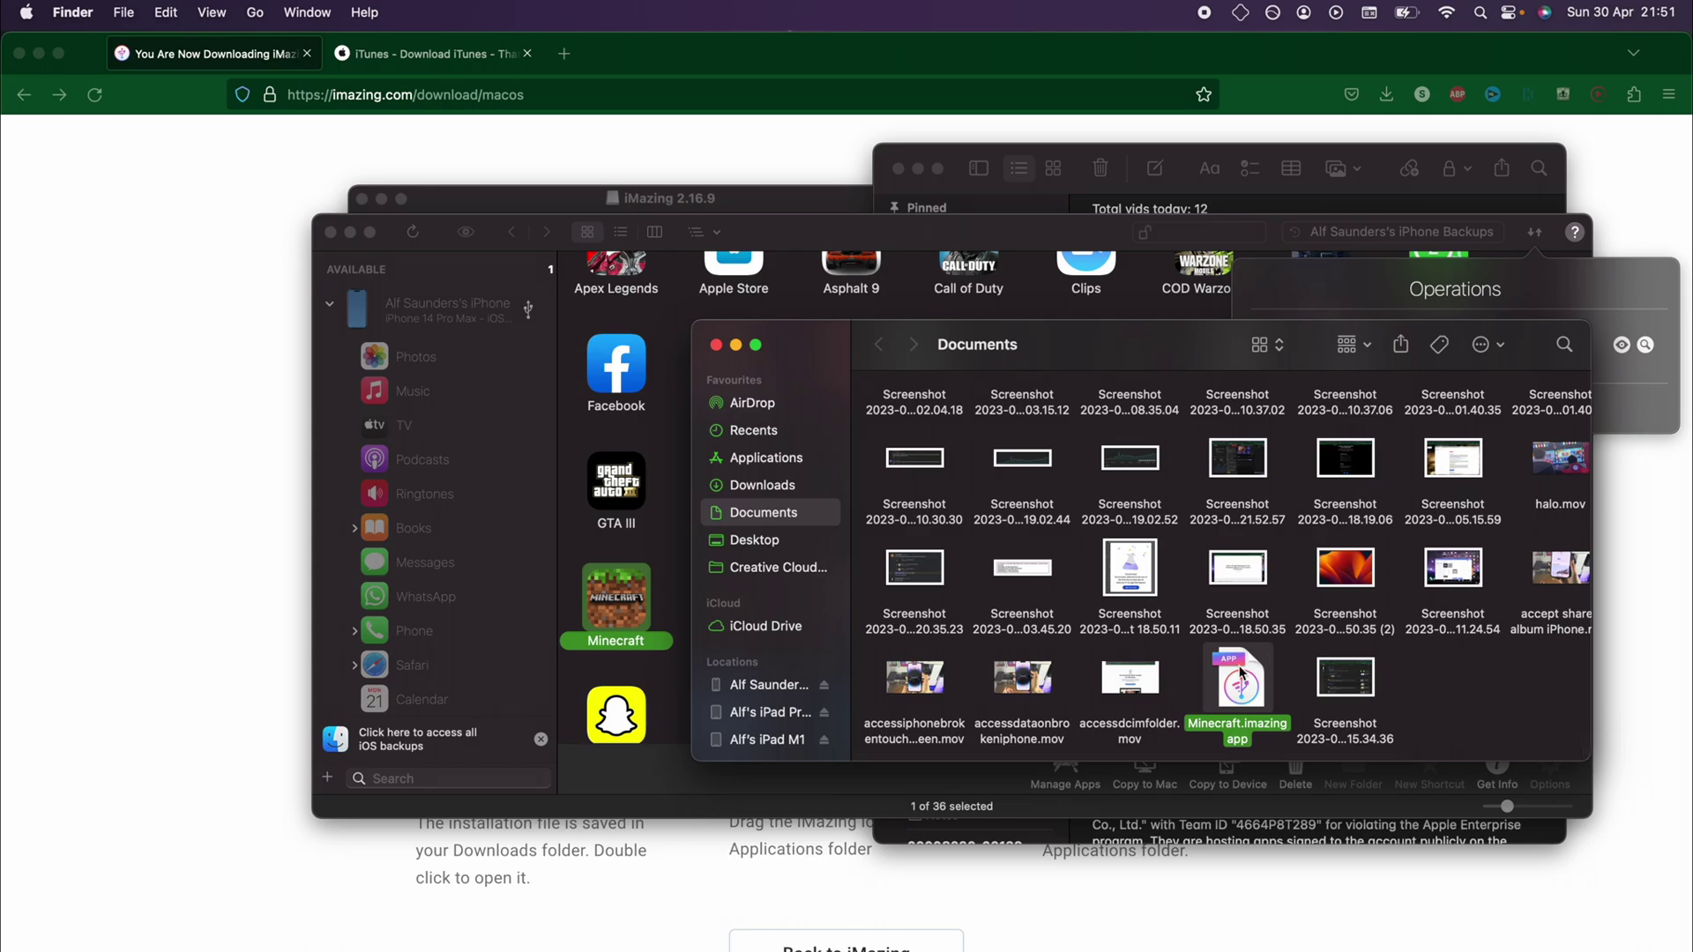
click(1252, 732)
key(super+a)
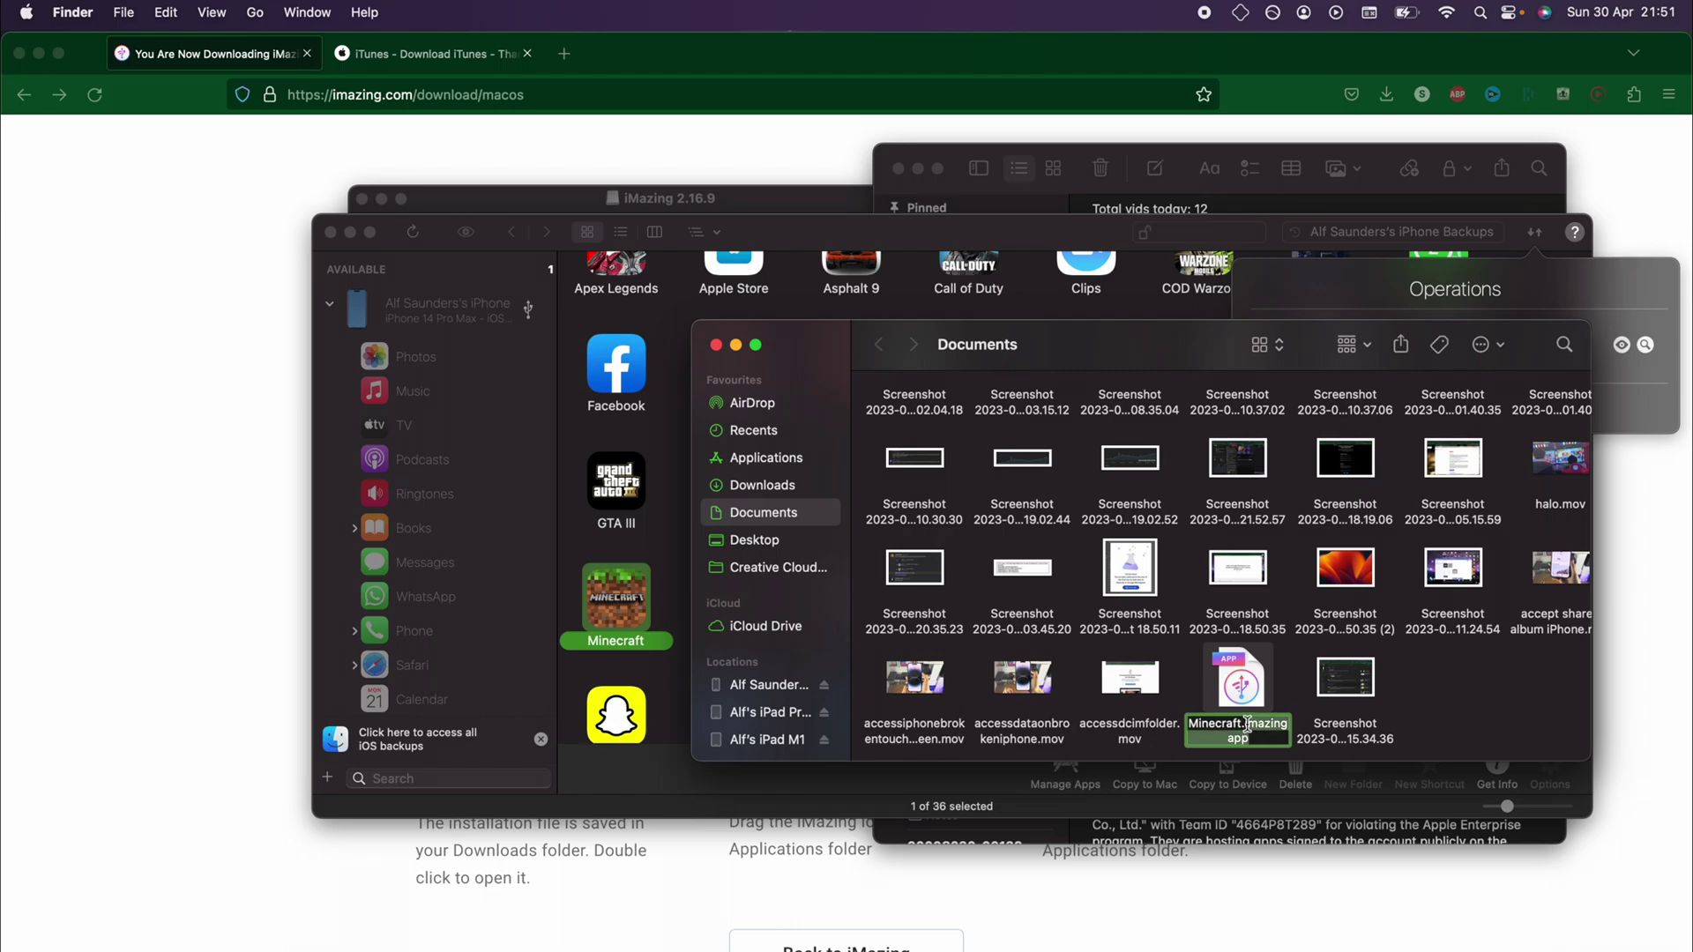
text(Minecraft.zip)
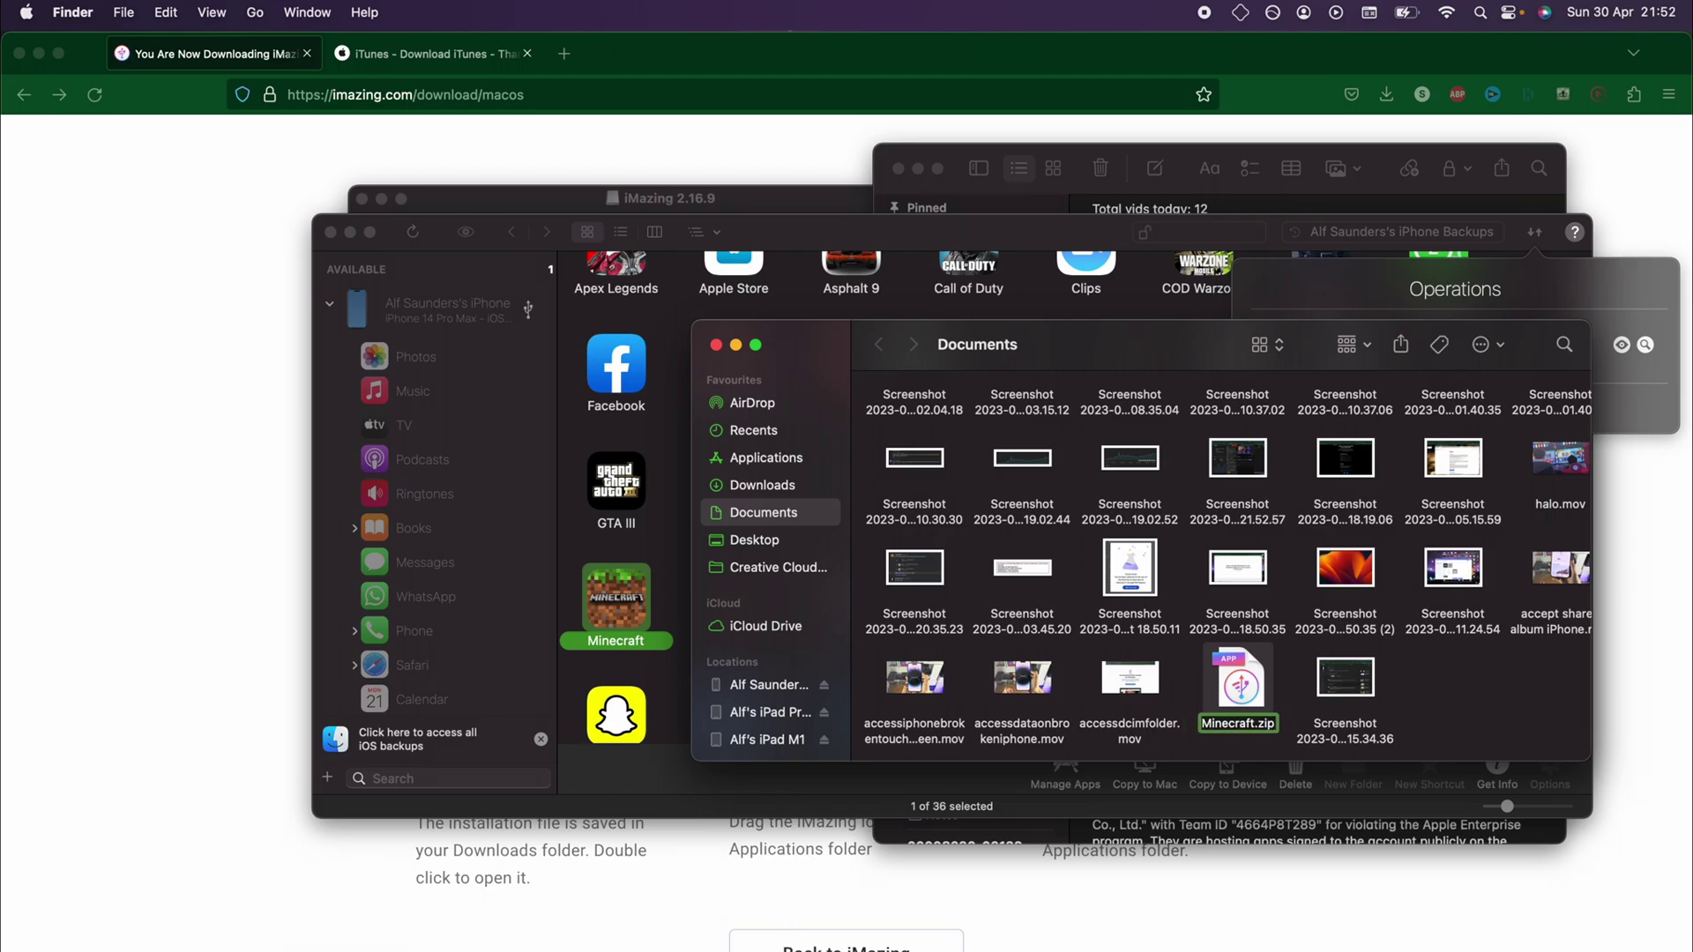
key(Return)
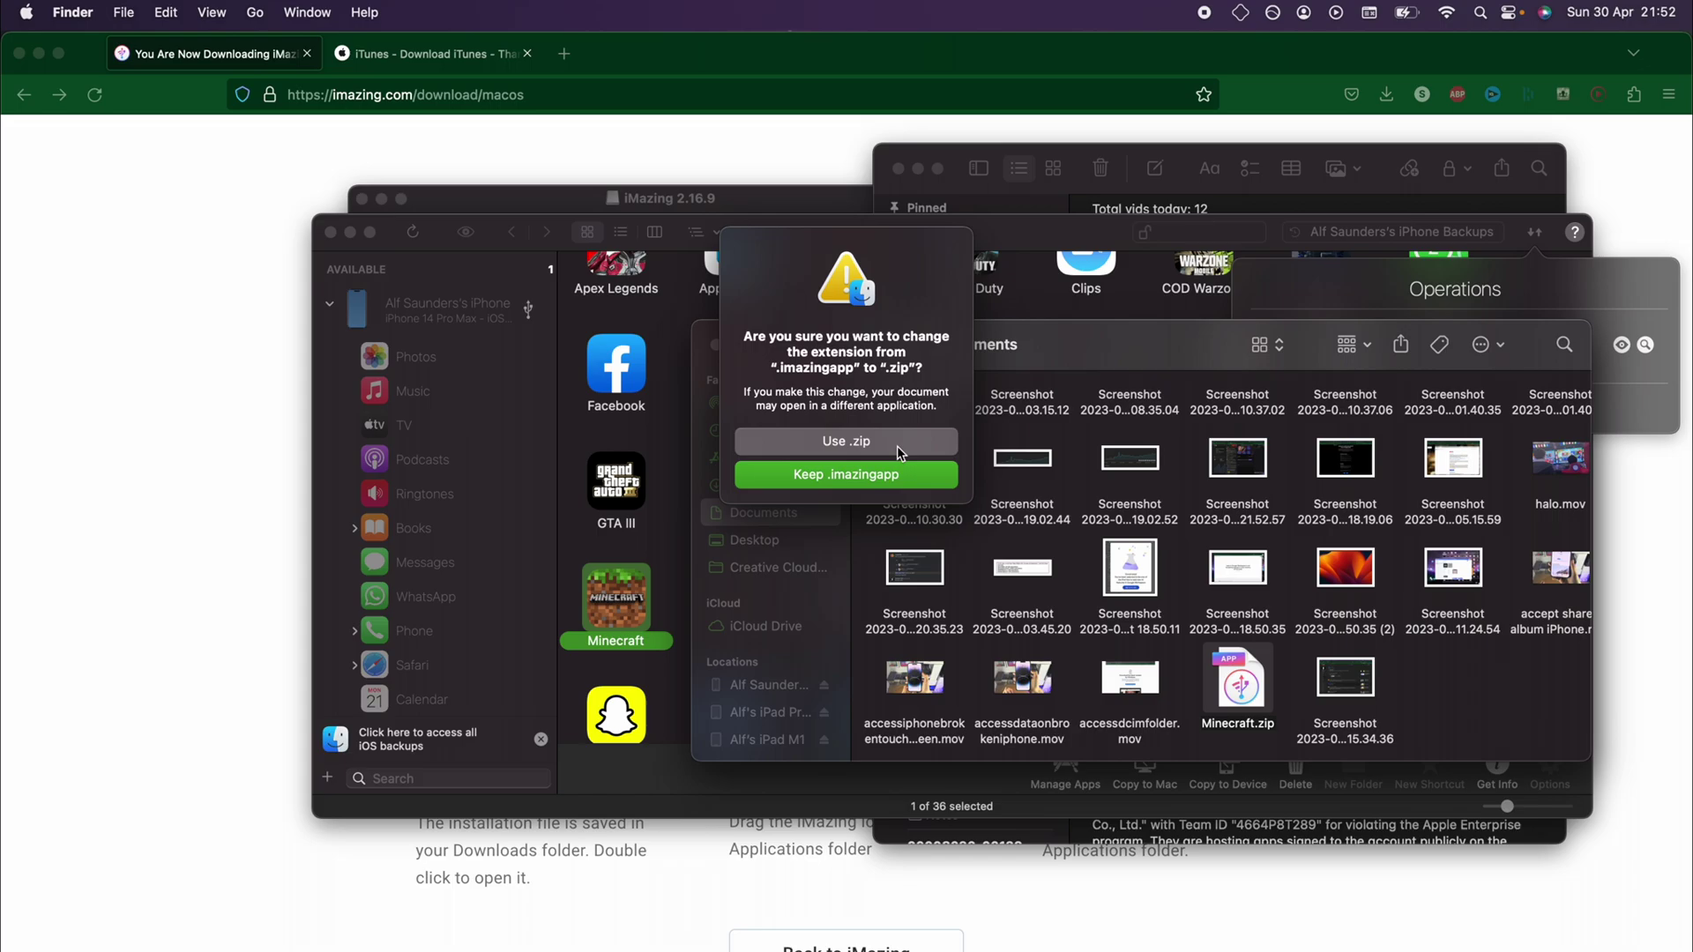
click(896, 444)
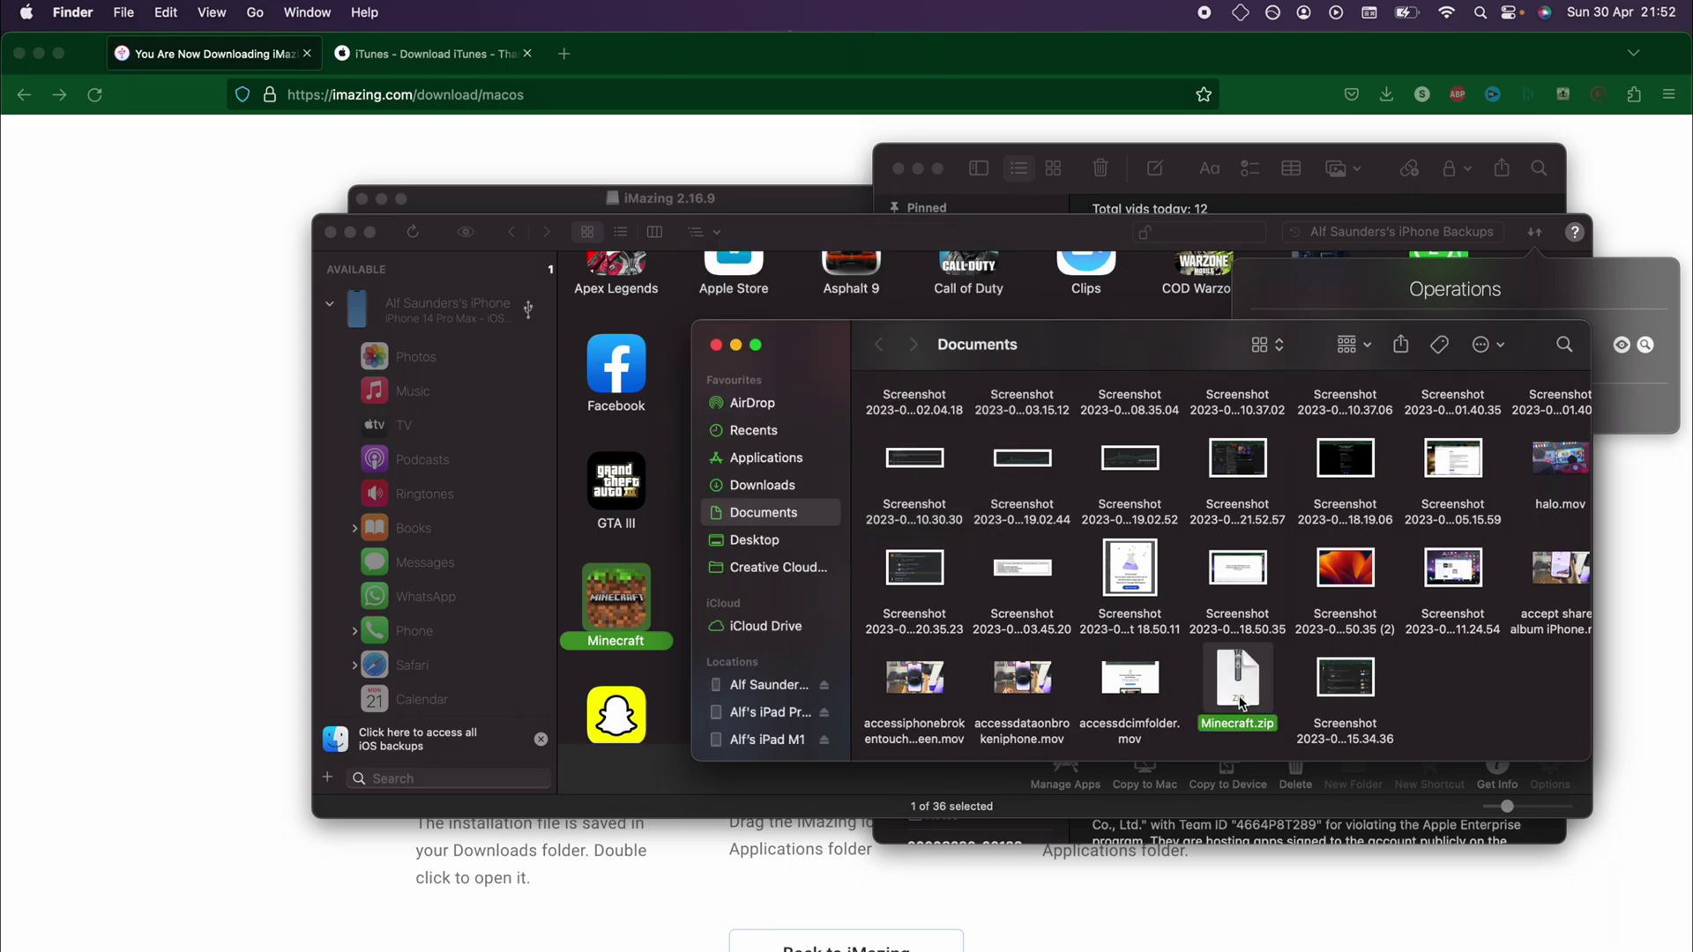
Unzip Minecraft.zip, peek inside its Container folder, and reopen the Minecraft folder
double_click(1238, 686)
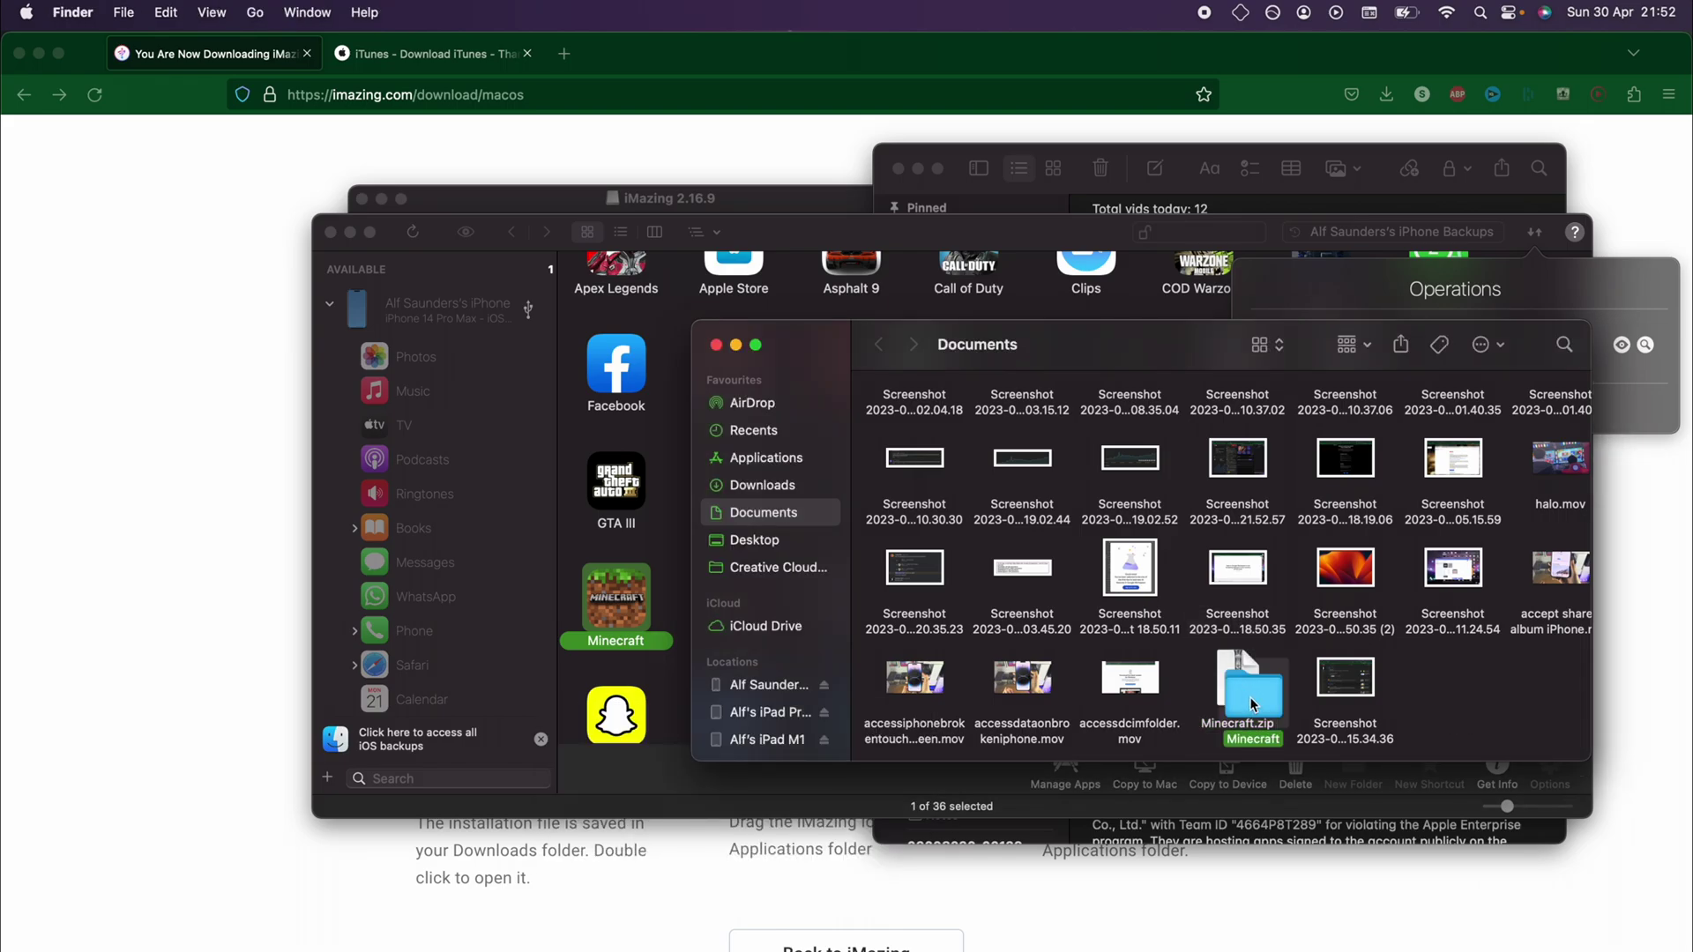
double_click(1250, 697)
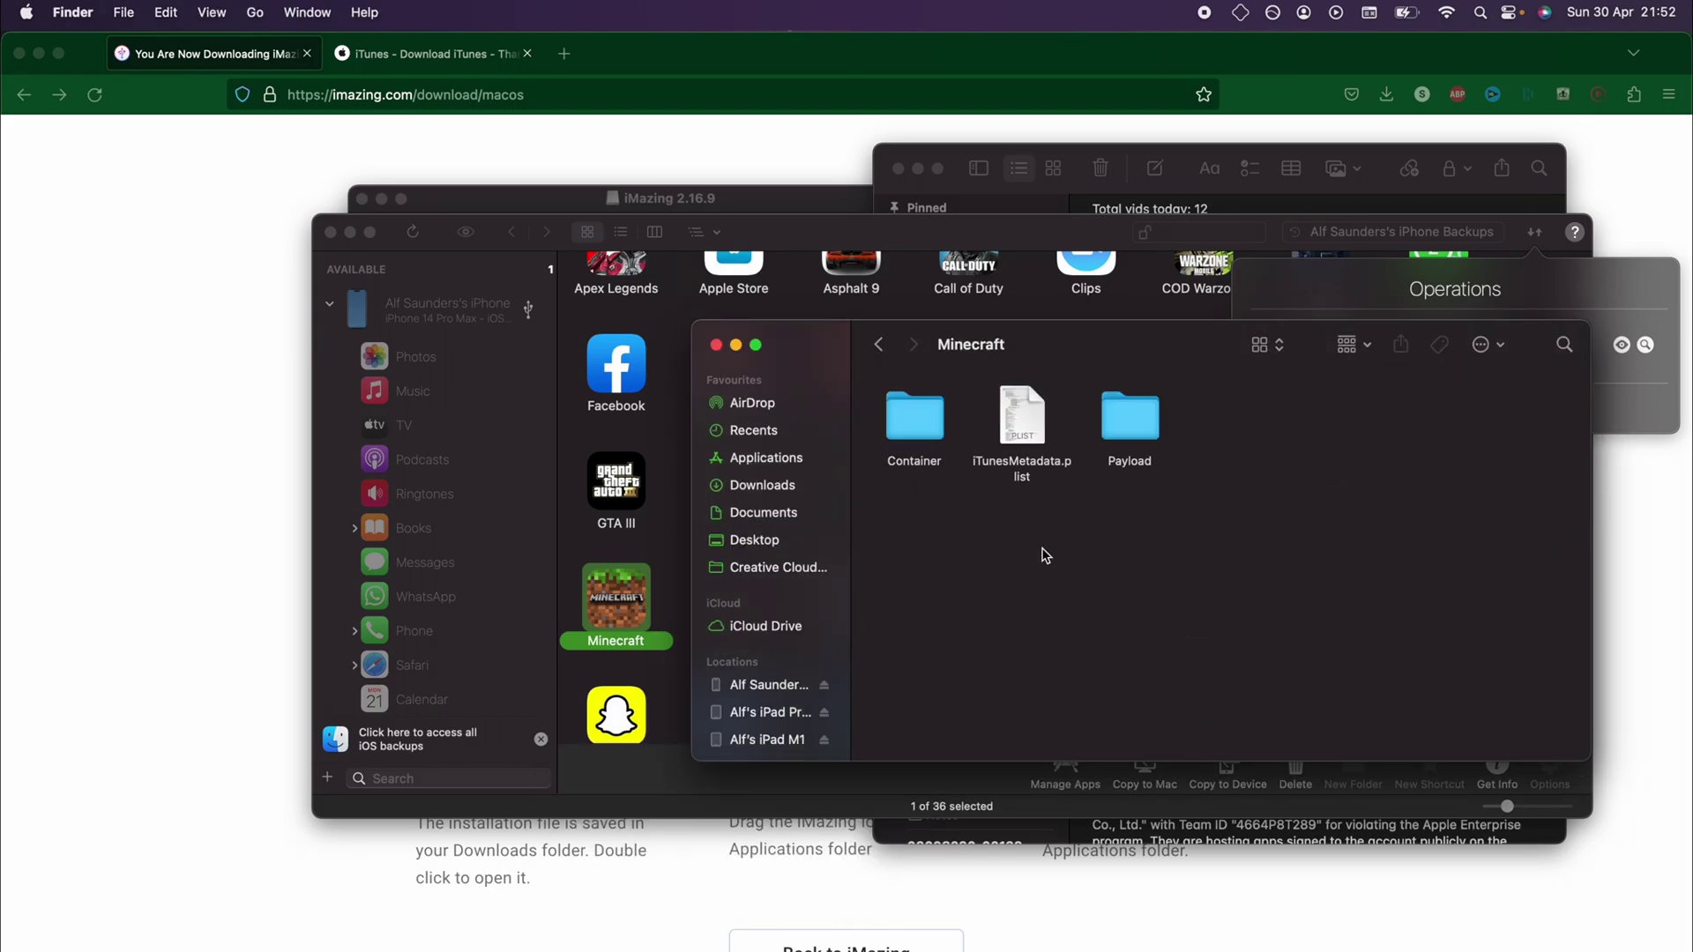
double_click(923, 434)
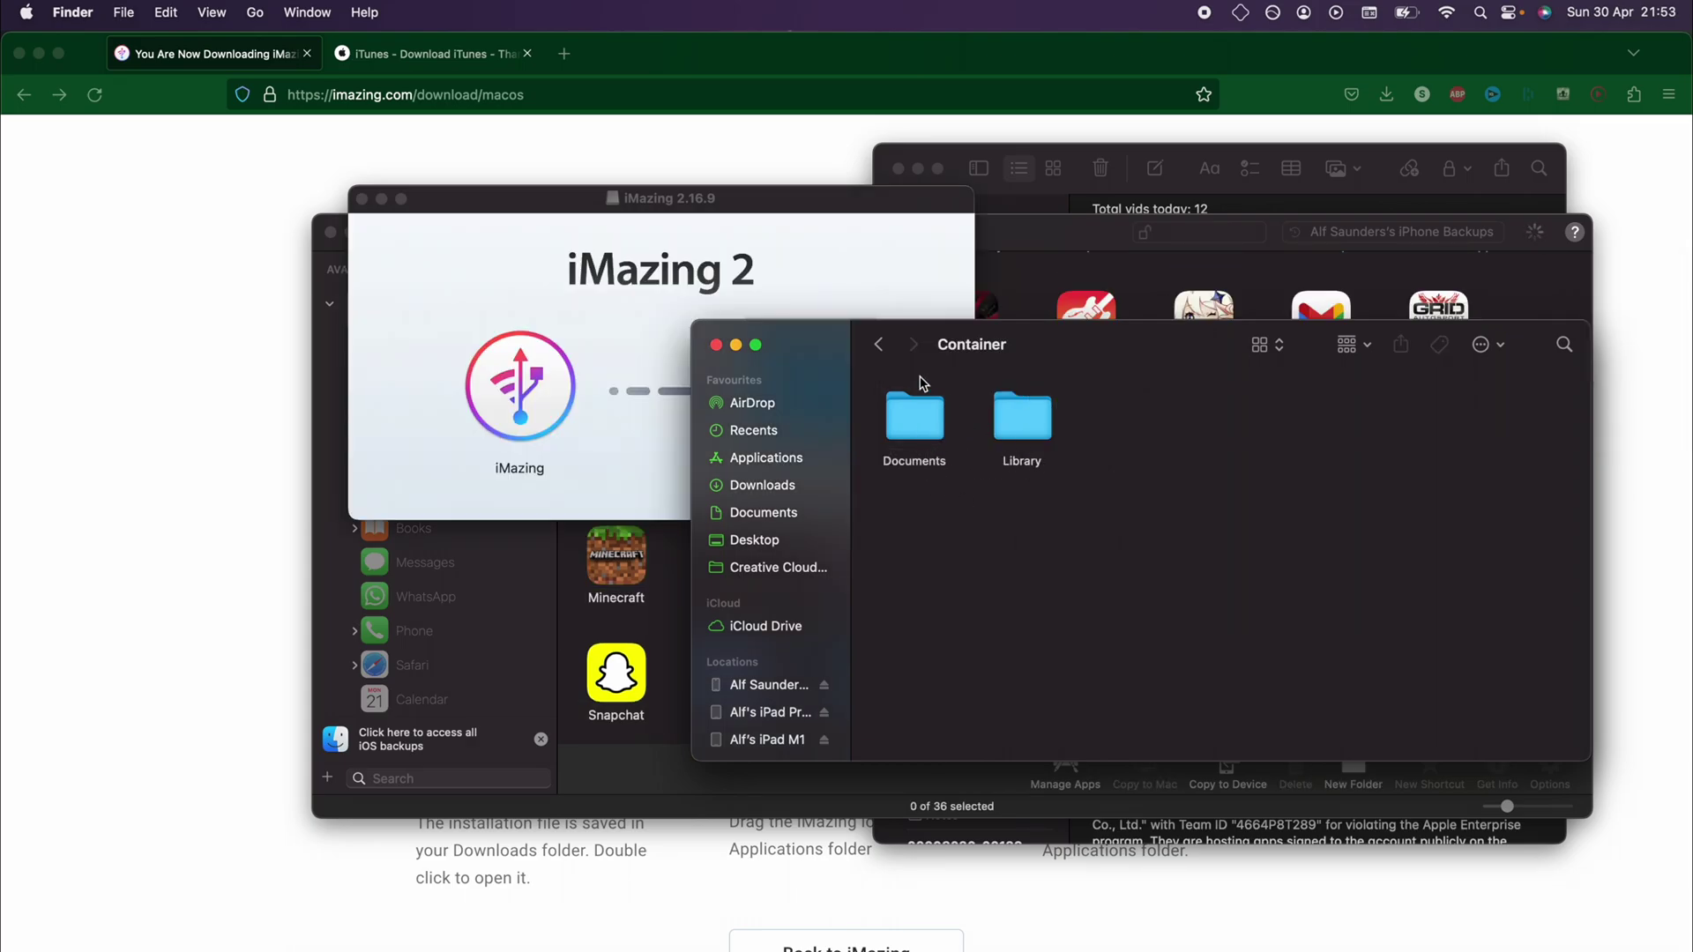
click(878, 344)
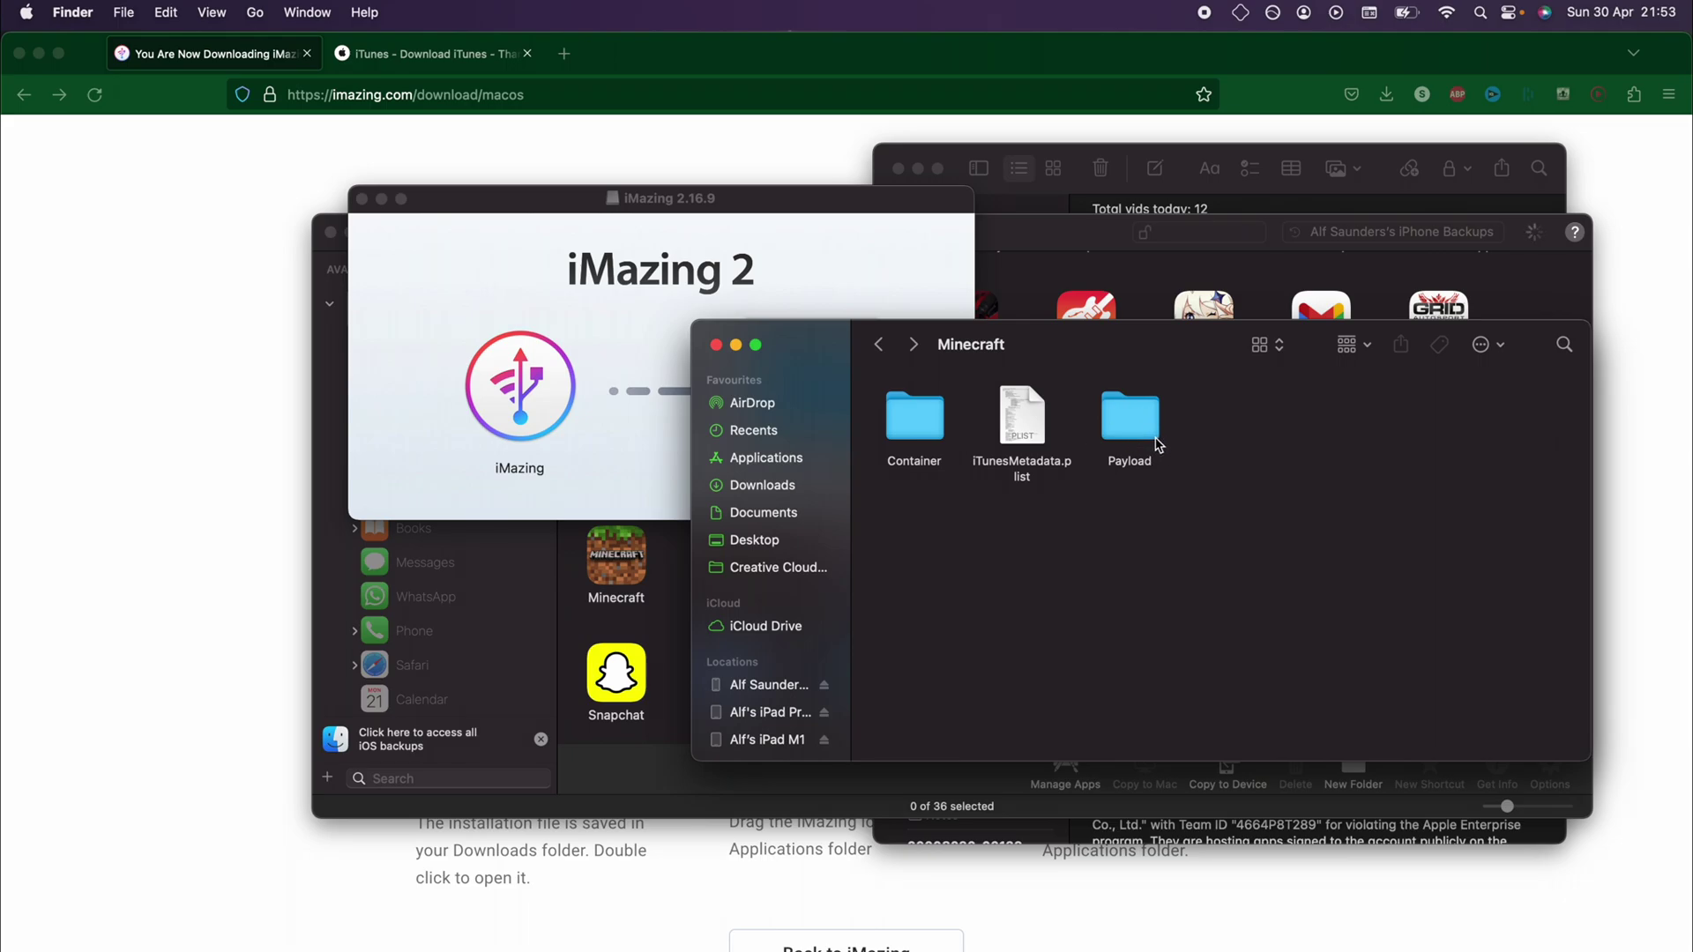
click(879, 346)
double_click(973, 521)
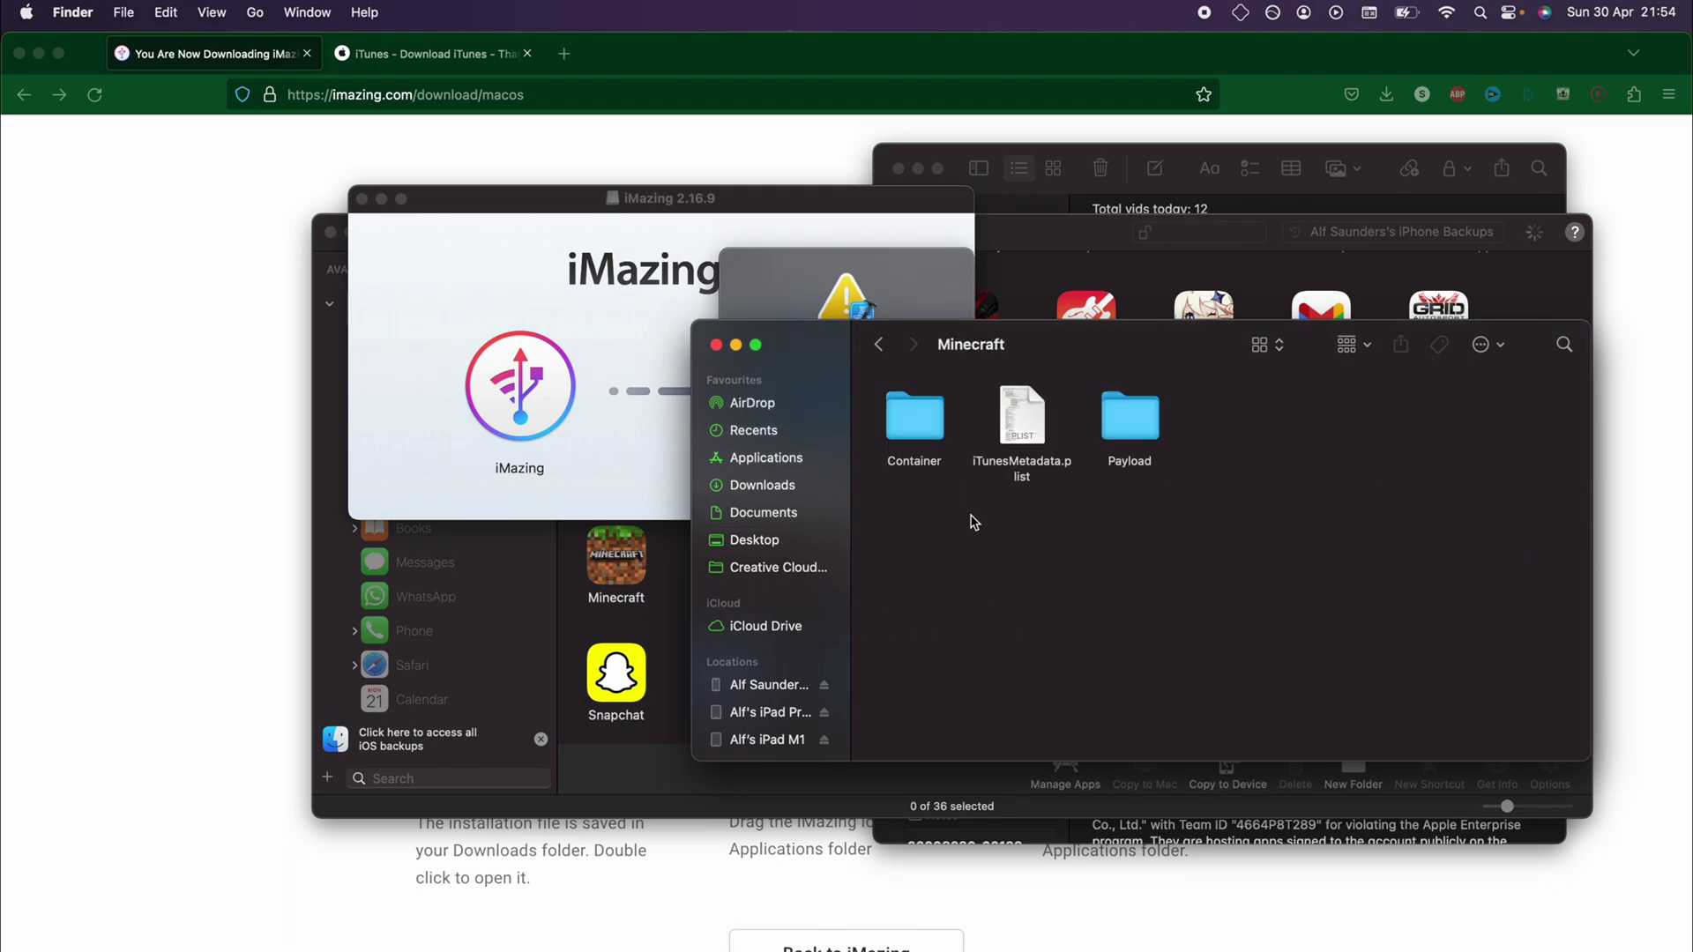
Compress Container, iTunesMetadata.plist and Payload into Archive.zip
drag(902, 492, 917, 422)
click(1202, 446)
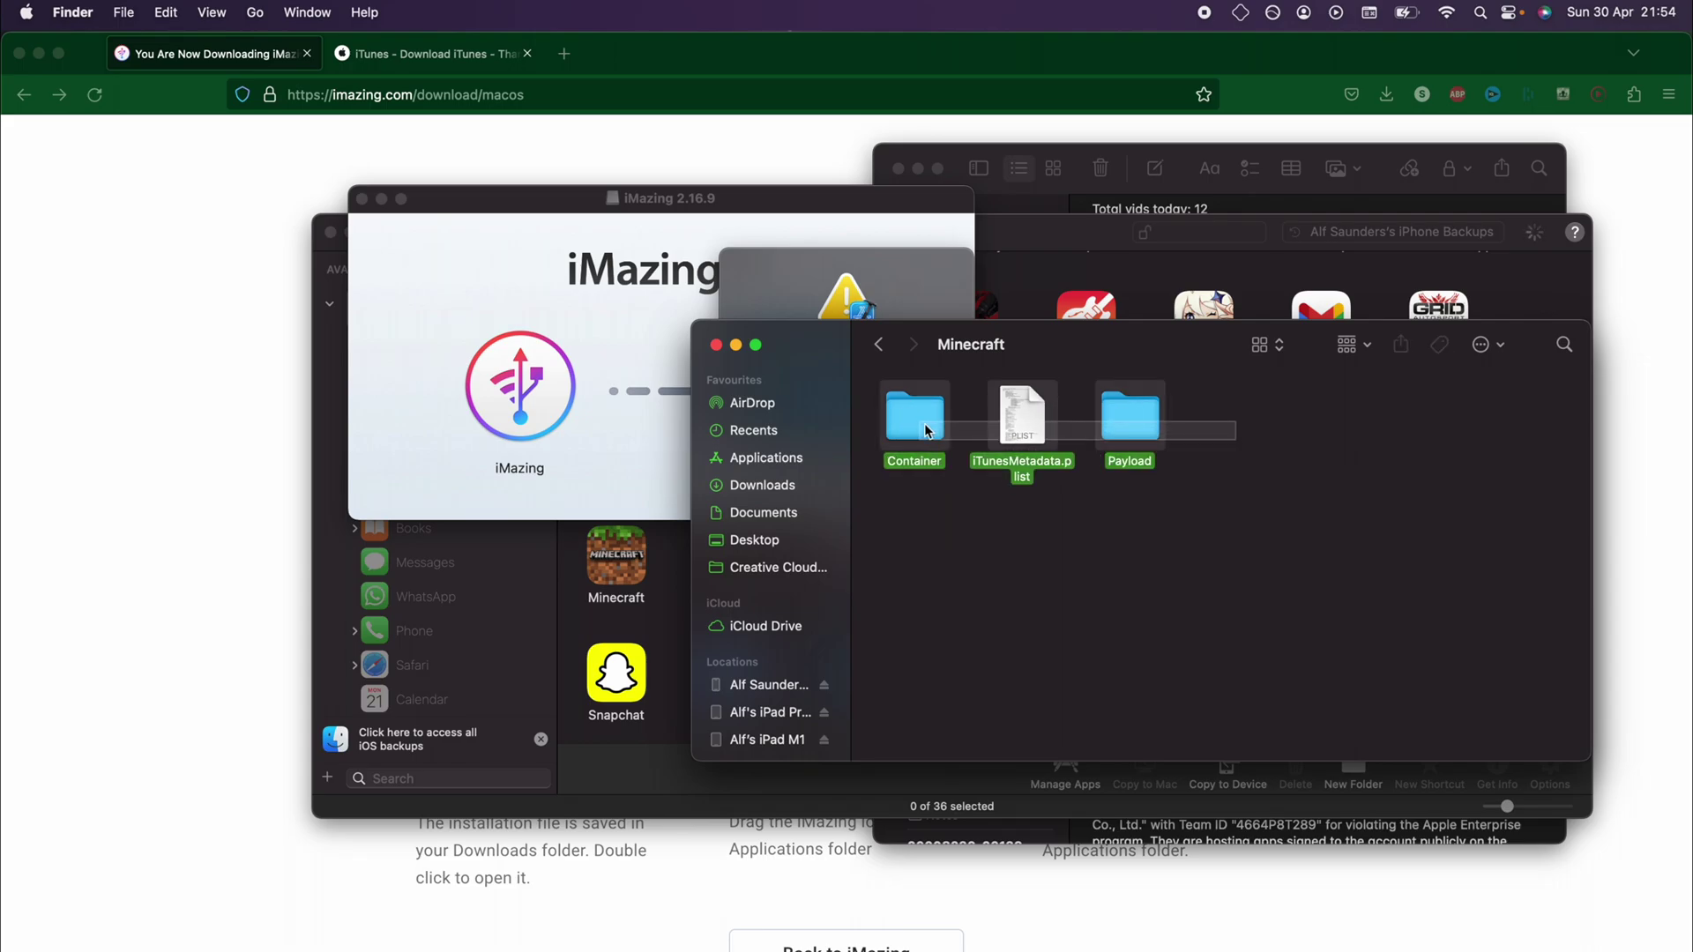
right_click(917, 421)
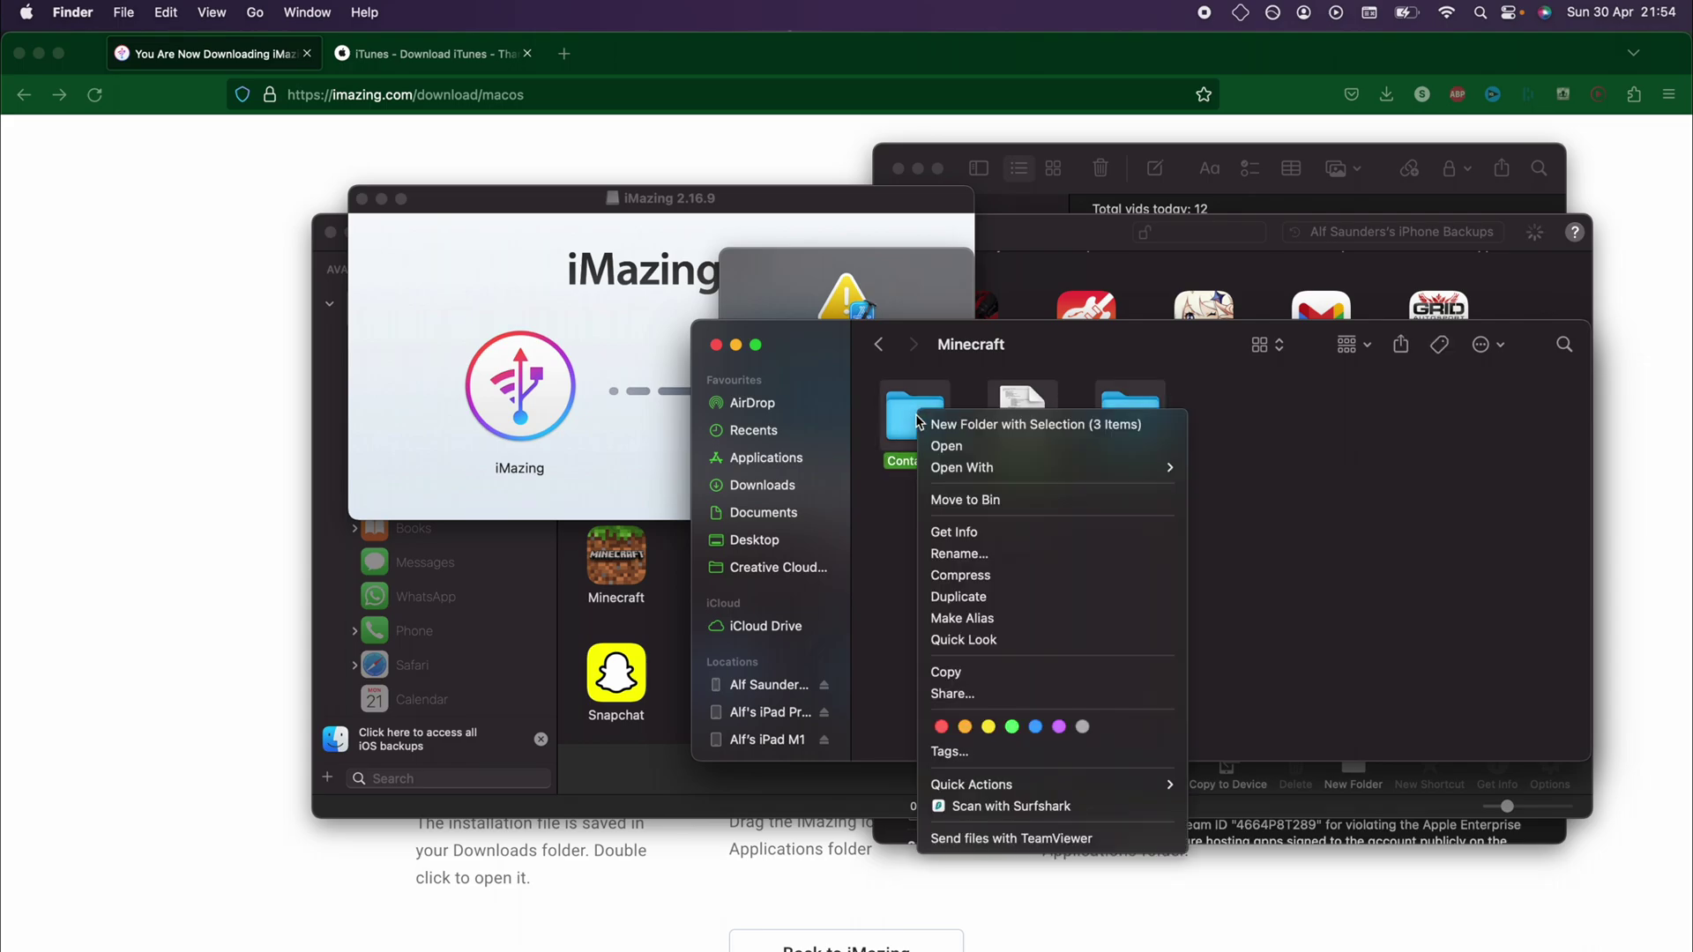
click(983, 577)
Rename Archive.zip to Archive.imazingapp and confirm the extension change
click(956, 494)
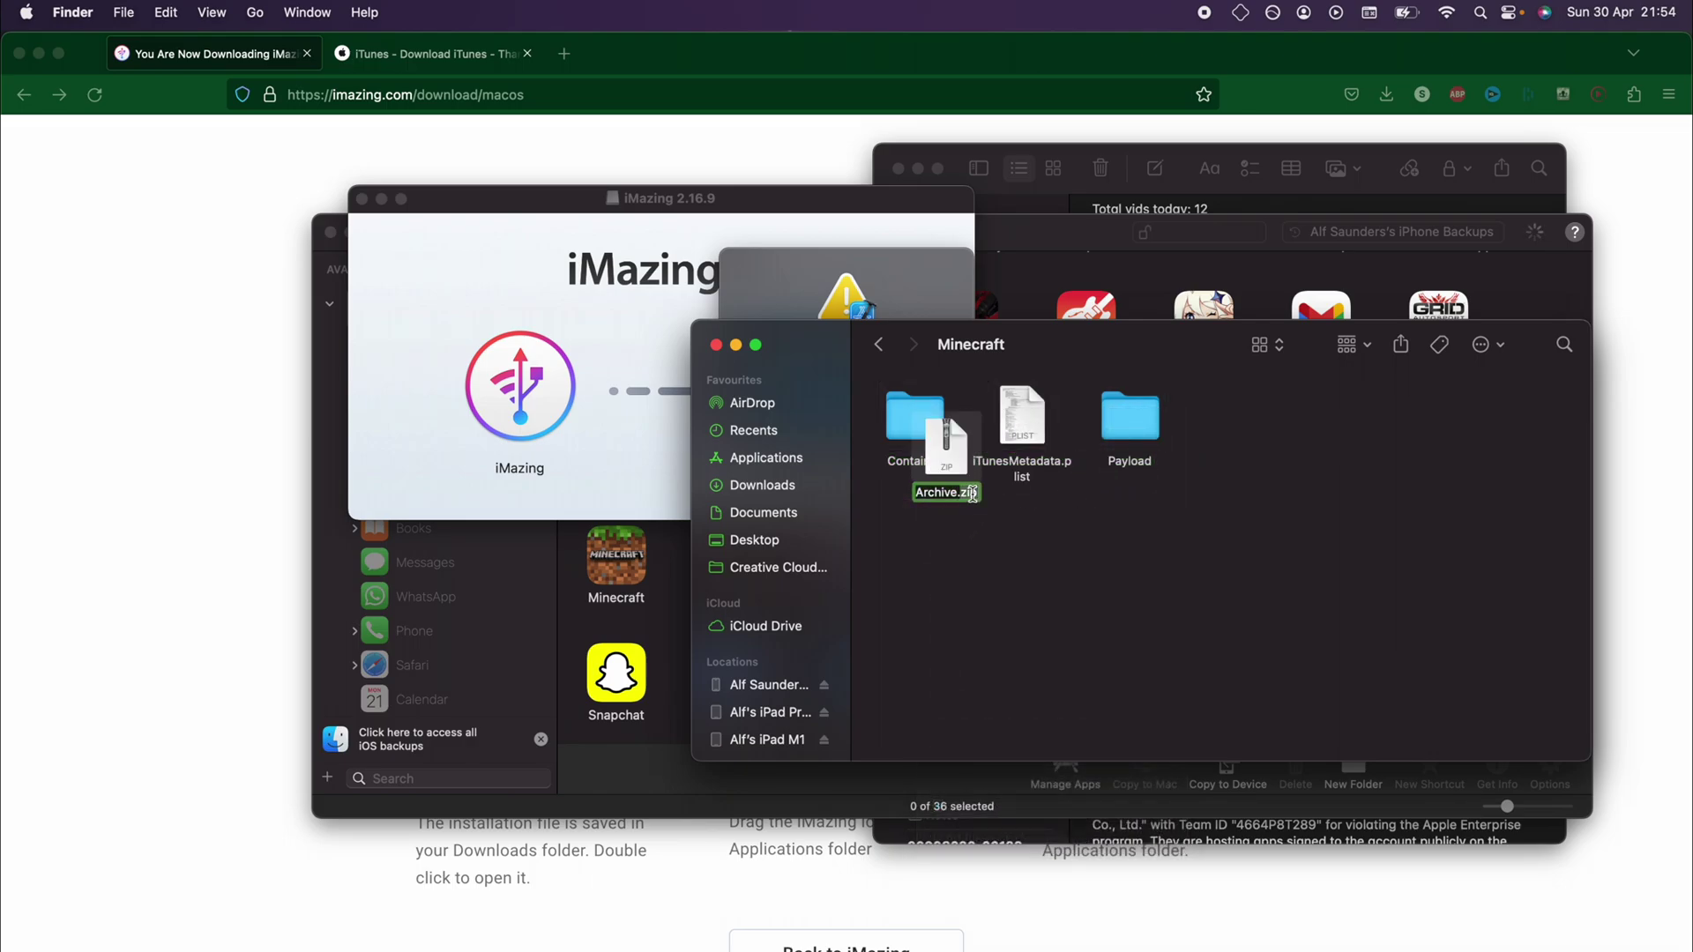
double_click(972, 494)
text(imazingapp)
key(Return)
click(838, 439)
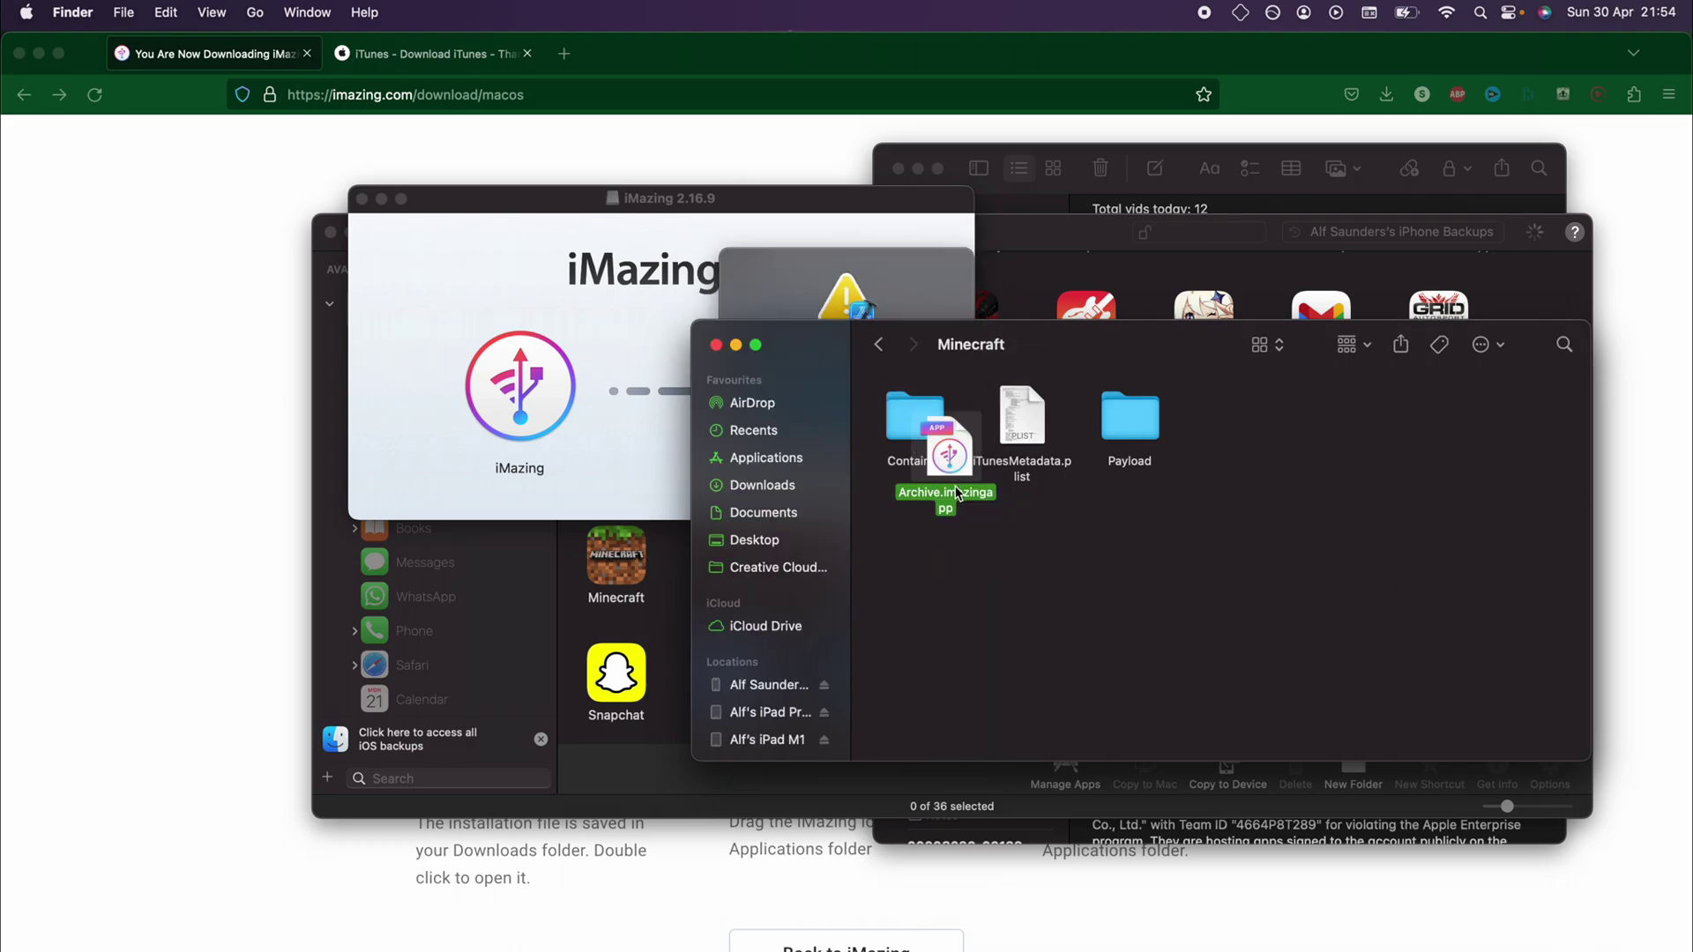
mouse_move(958, 493)
mouse_down()
mouse_move(954, 460)
mouse_move(638, 622)
mouse_move(670, 622)
mouse_move(965, 454)
mouse_move(967, 518)
mouse_up()
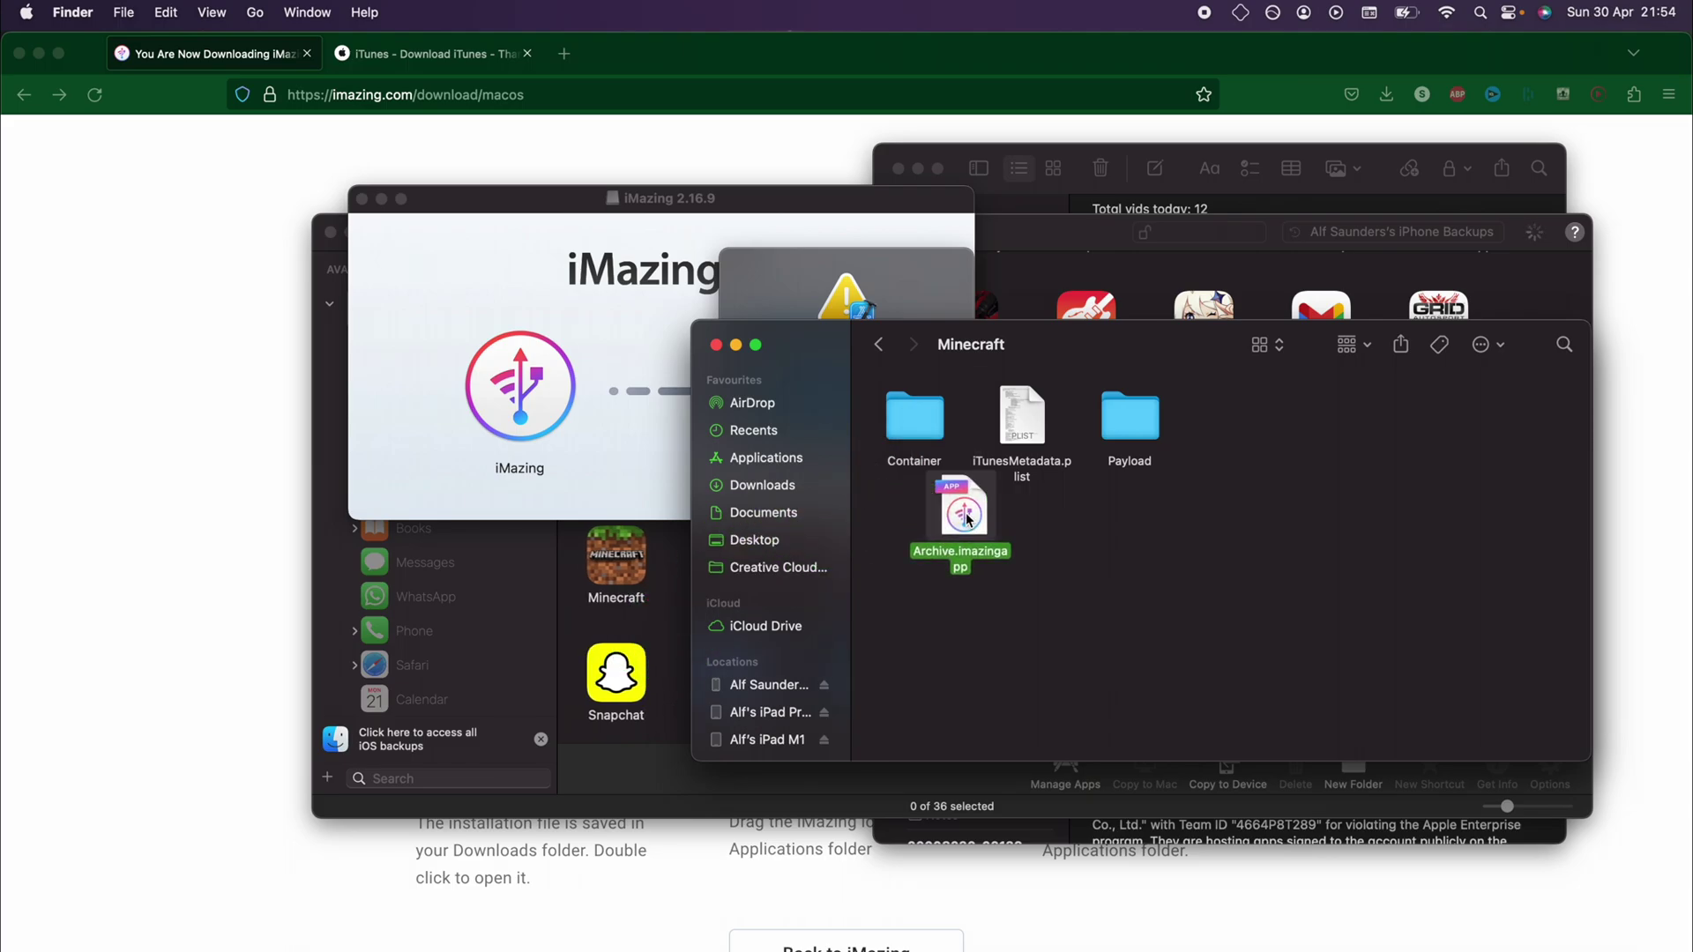